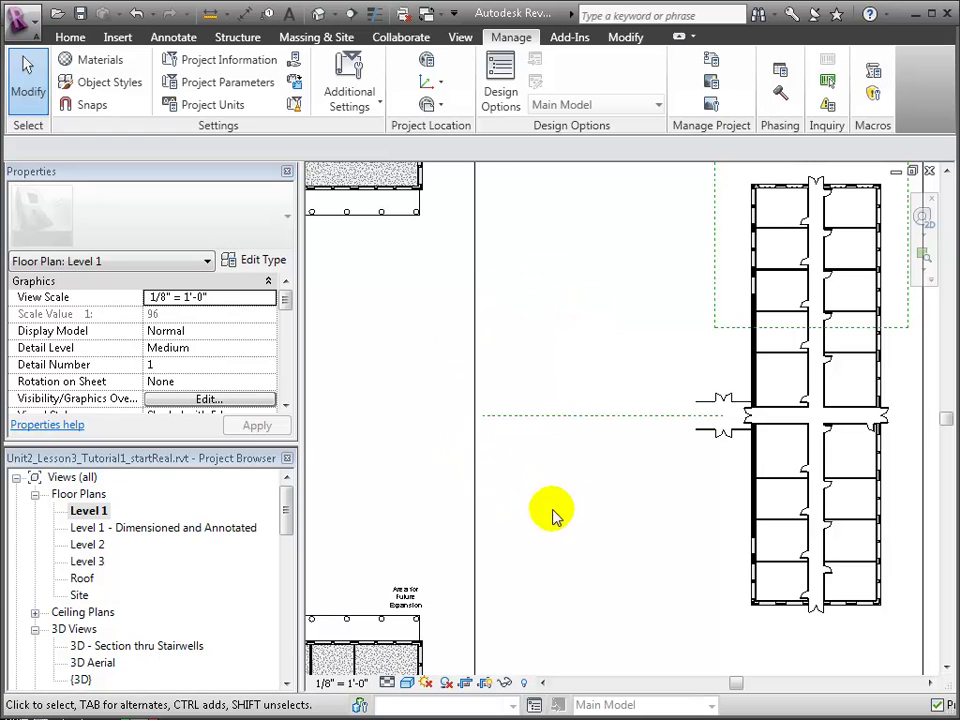
- Examine the Level 1 plan around the Quad Building #3 & Auditorium label and the empty area beside the building's corridor connection
middle_drag(620, 525, 624, 349)
scroll(741, 561, up, 2)
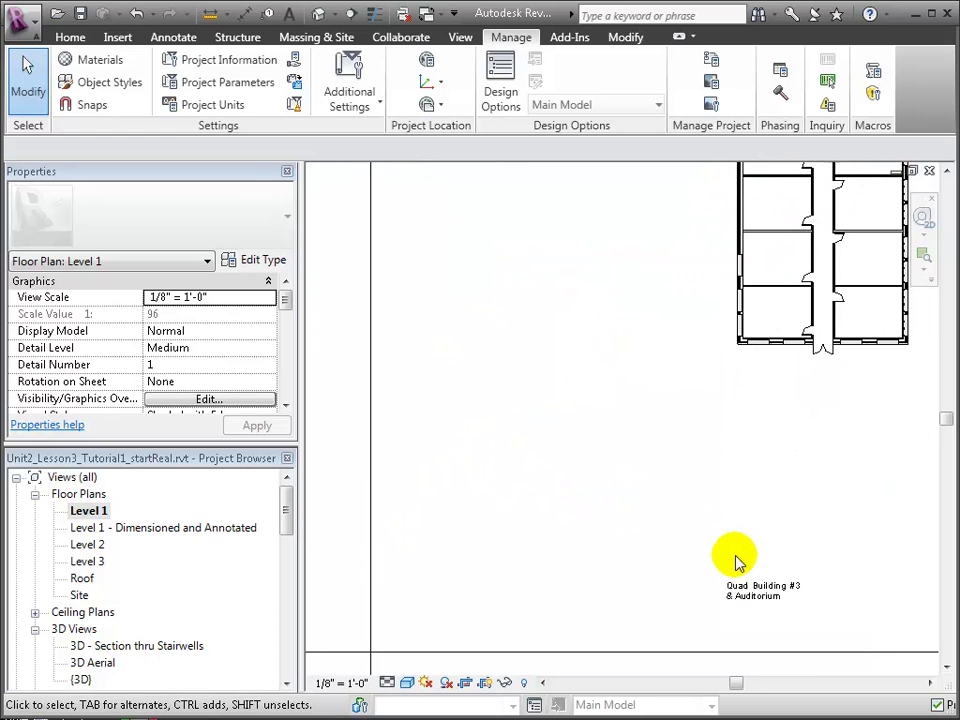
middle_drag(741, 561, 589, 452)
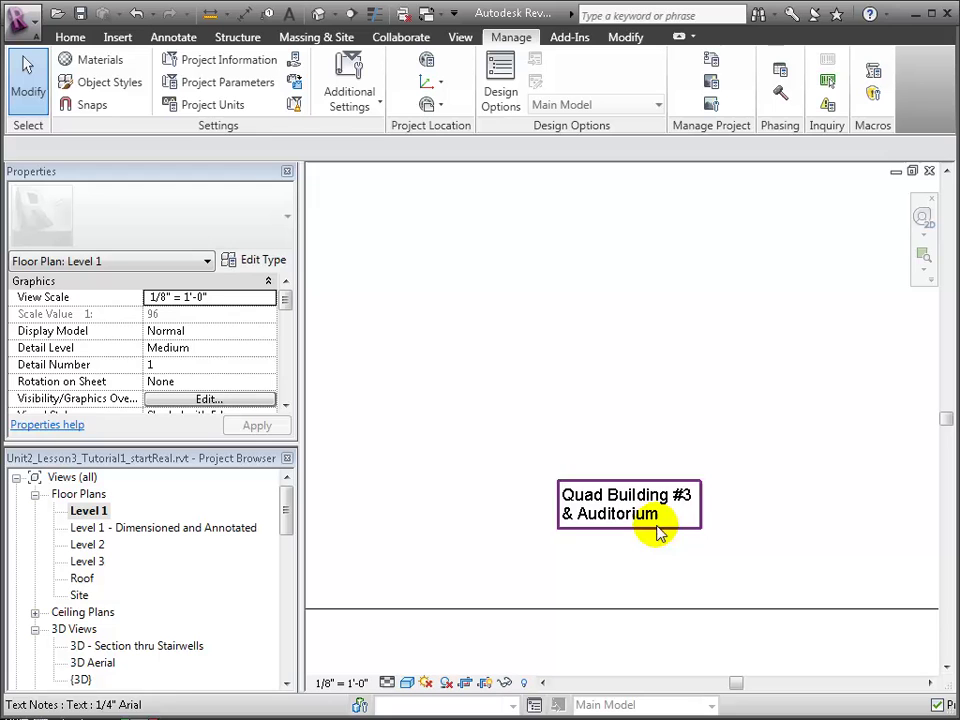
scroll(559, 388, up, 2)
middle_drag(559, 388, 797, 574)
scroll(694, 422, down, 1)
middle_drag(694, 422, 672, 538)
scroll(672, 538, down, 1)
scroll(672, 538, down, 1)
middle_drag(596, 294, 611, 369)
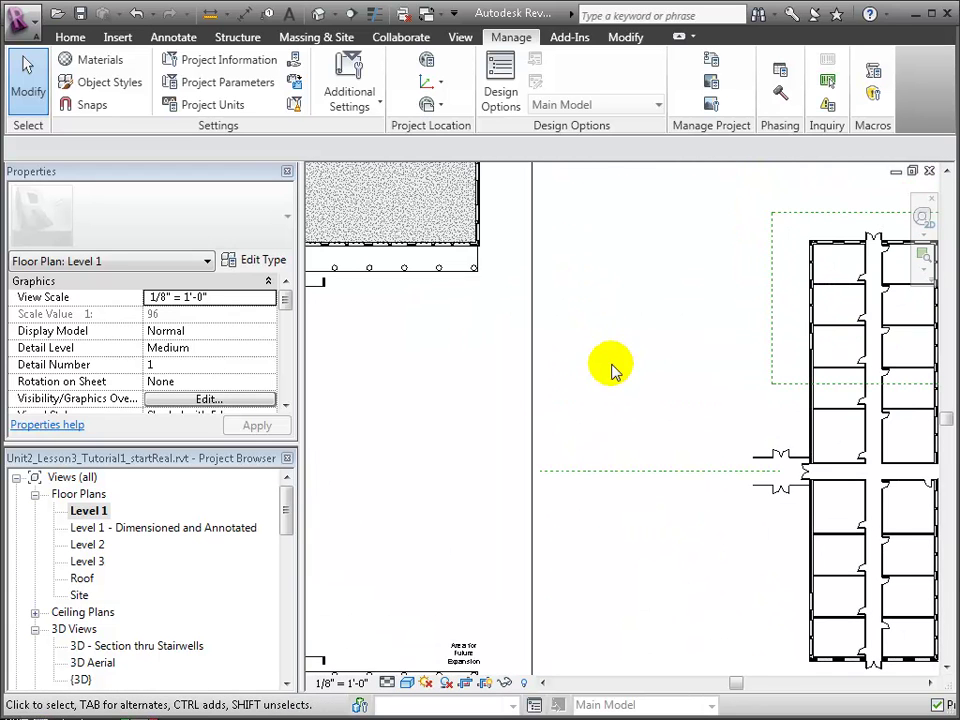
- Create a new design option set and rename it Auditorium
click(500, 92)
click(855, 385)
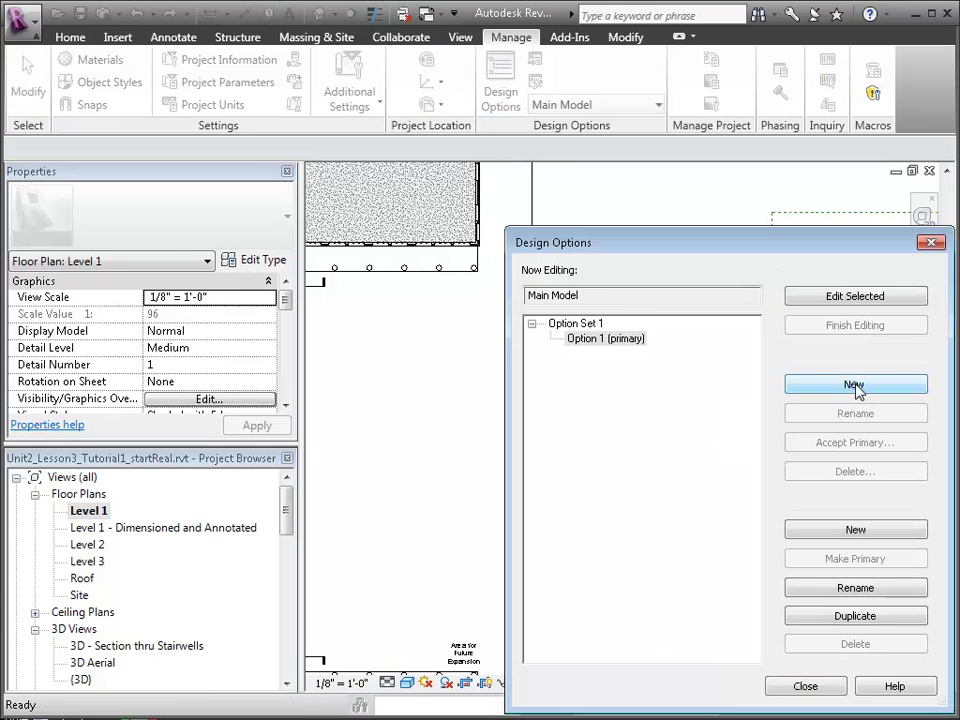
click(590, 323)
click(870, 414)
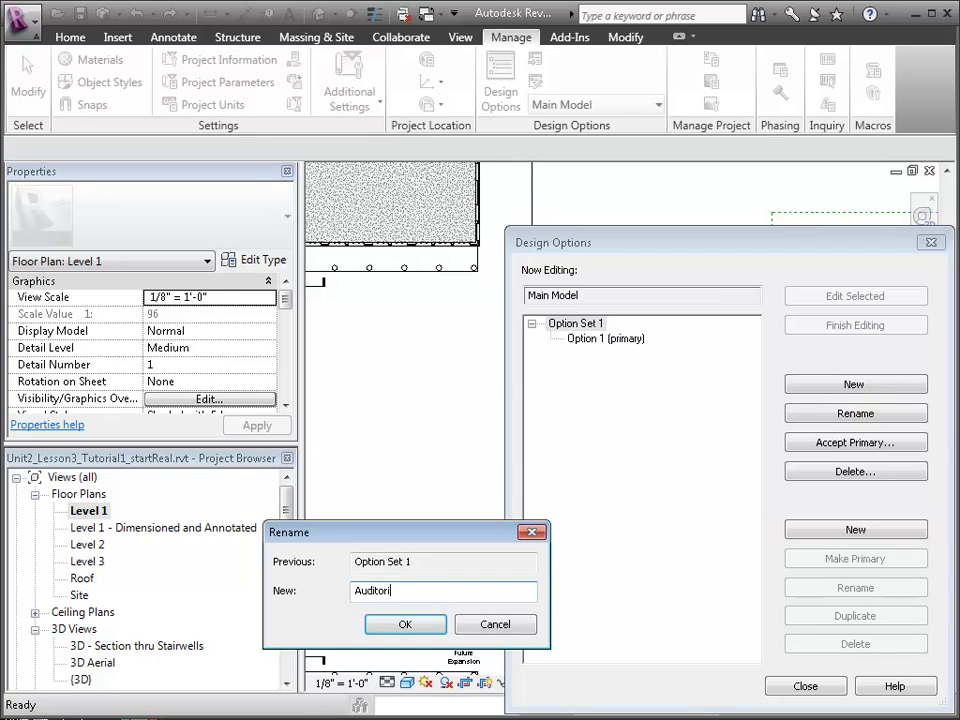
key(Return)
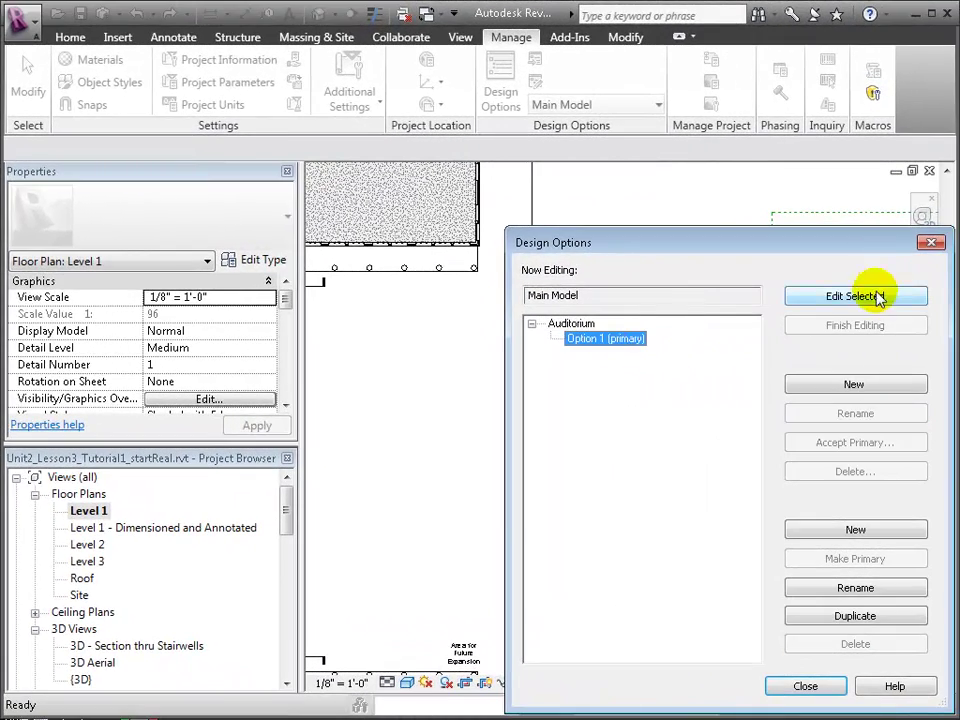
- Start editing Option 1 (primary) of the Auditorium option set and return to the plan
click(877, 298)
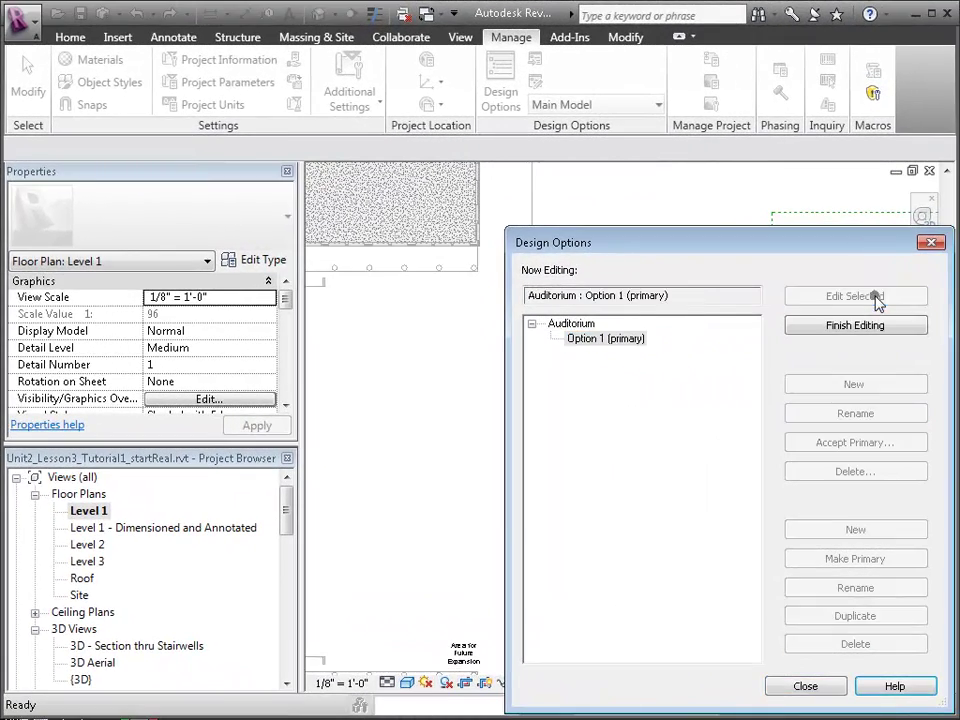
click(801, 686)
- Draw a rough four-sided enclosure of Stone Veneer Panels on CMU walls at the free end of Quad Building #3's connecting corridor
scroll(709, 331, down, 2)
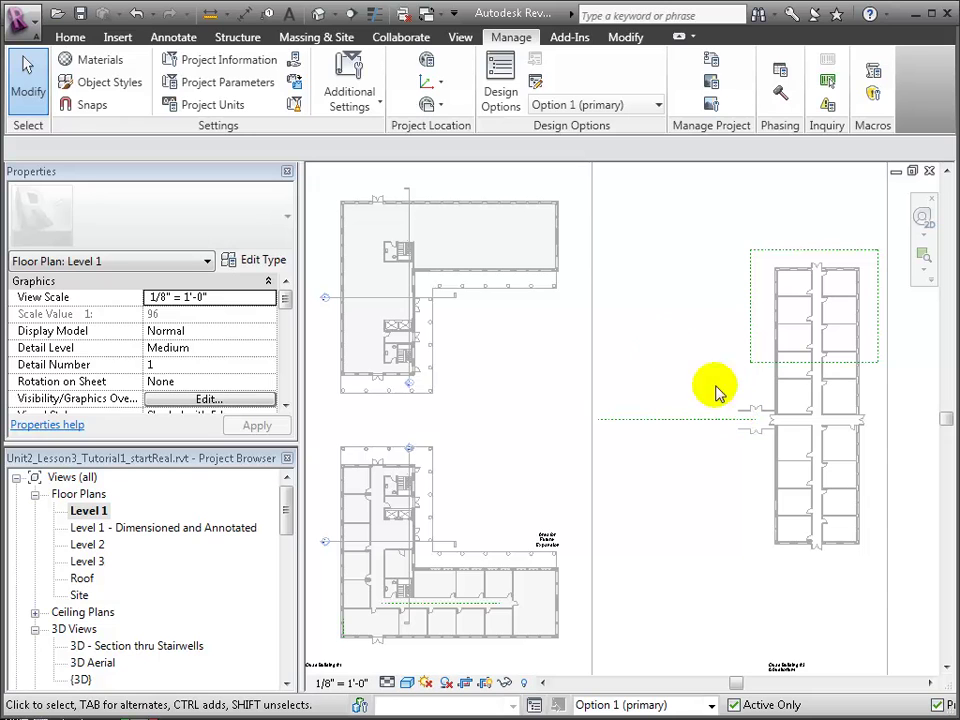
click(71, 37)
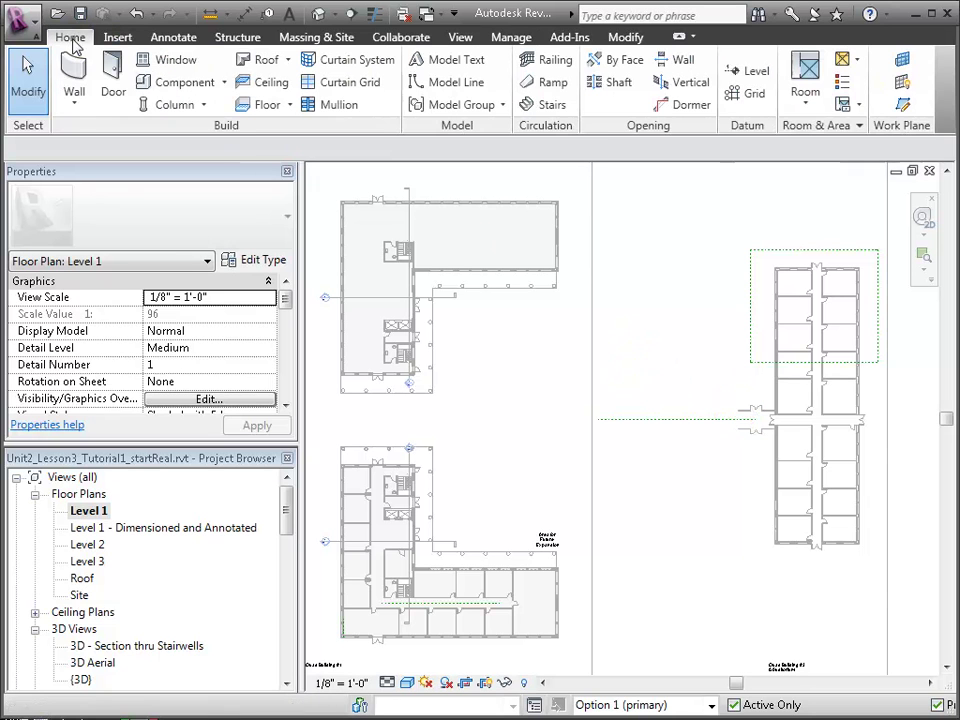
click(74, 104)
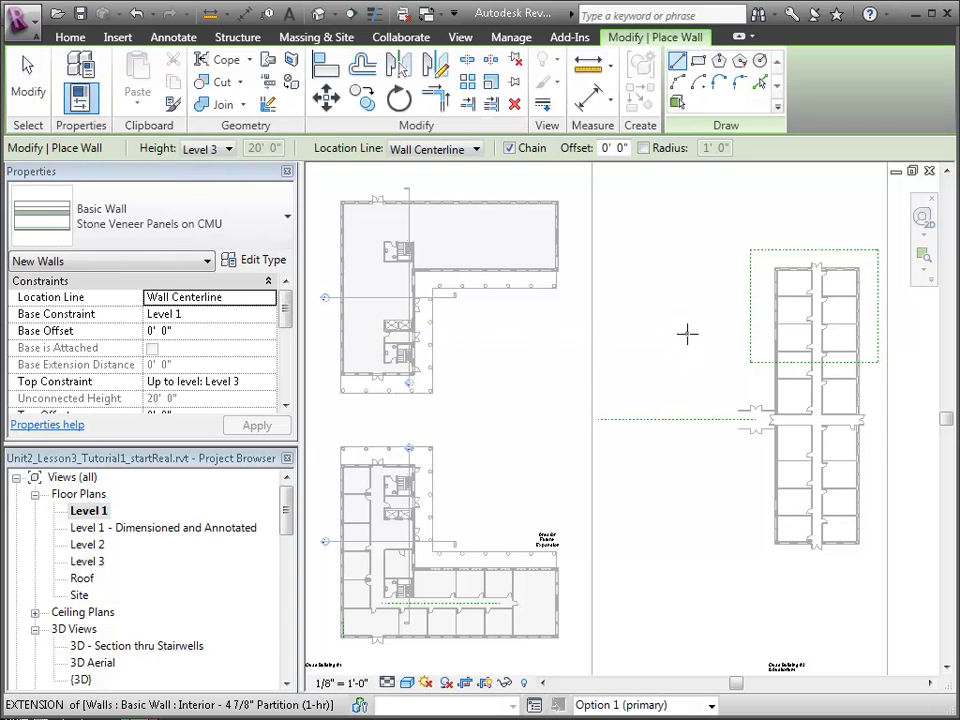
click(687, 333)
click(611, 330)
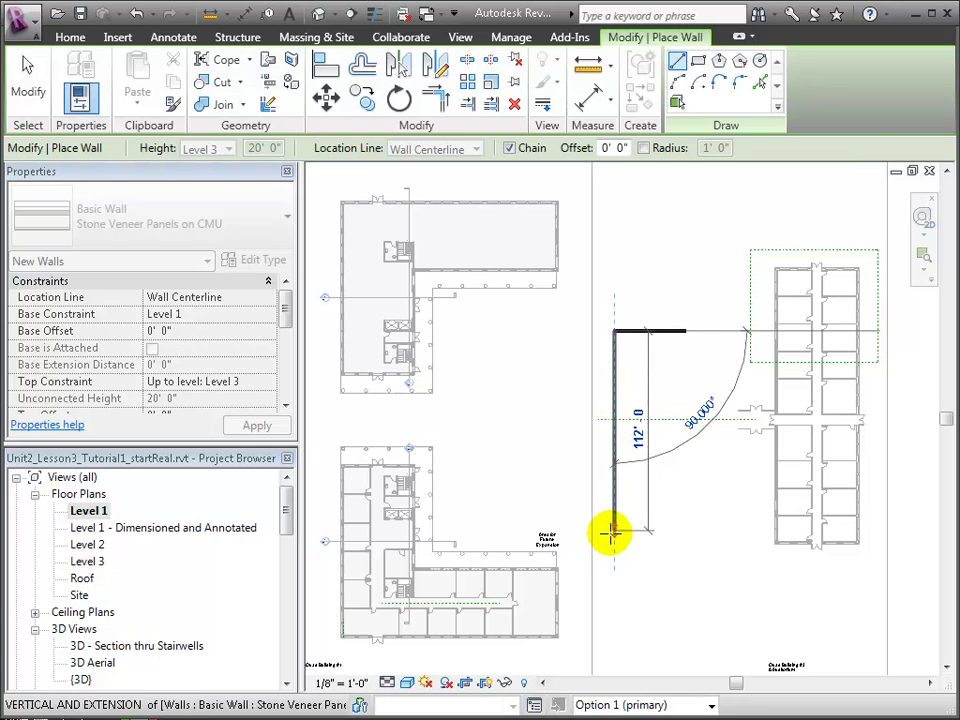
click(613, 497)
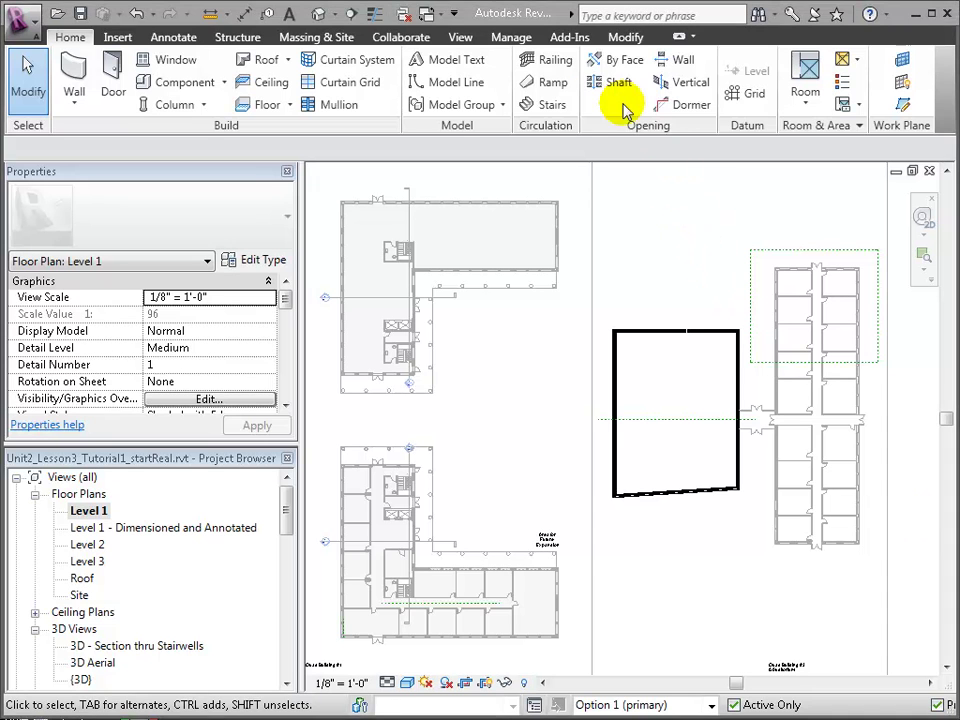
- Switch the active design option to Main Model and view the new walls beside the connecting corridor
click(510, 37)
click(659, 105)
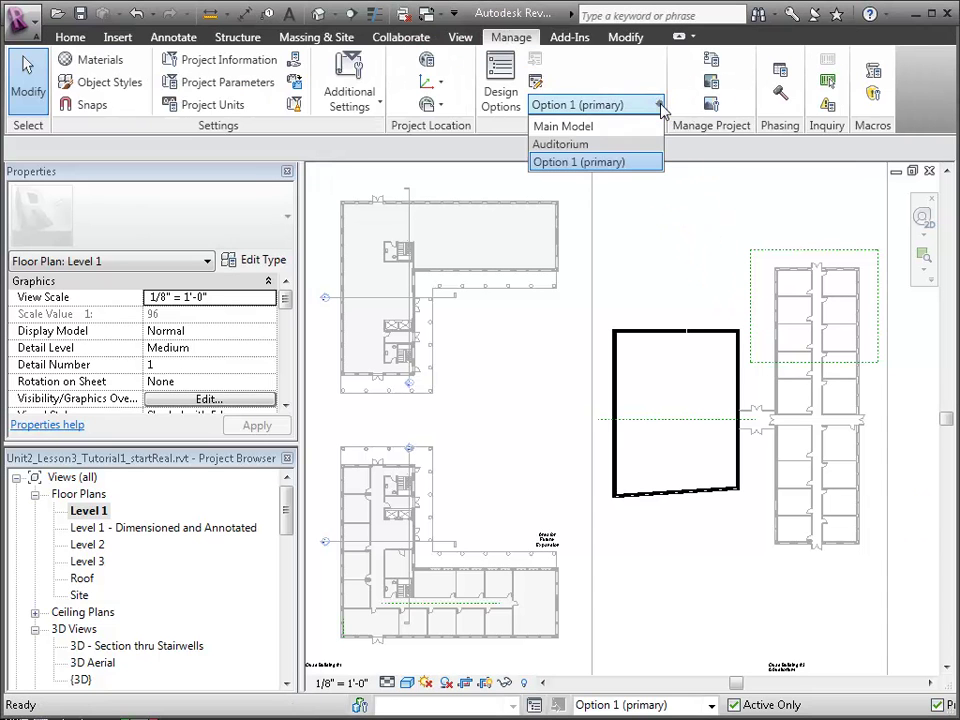
click(643, 126)
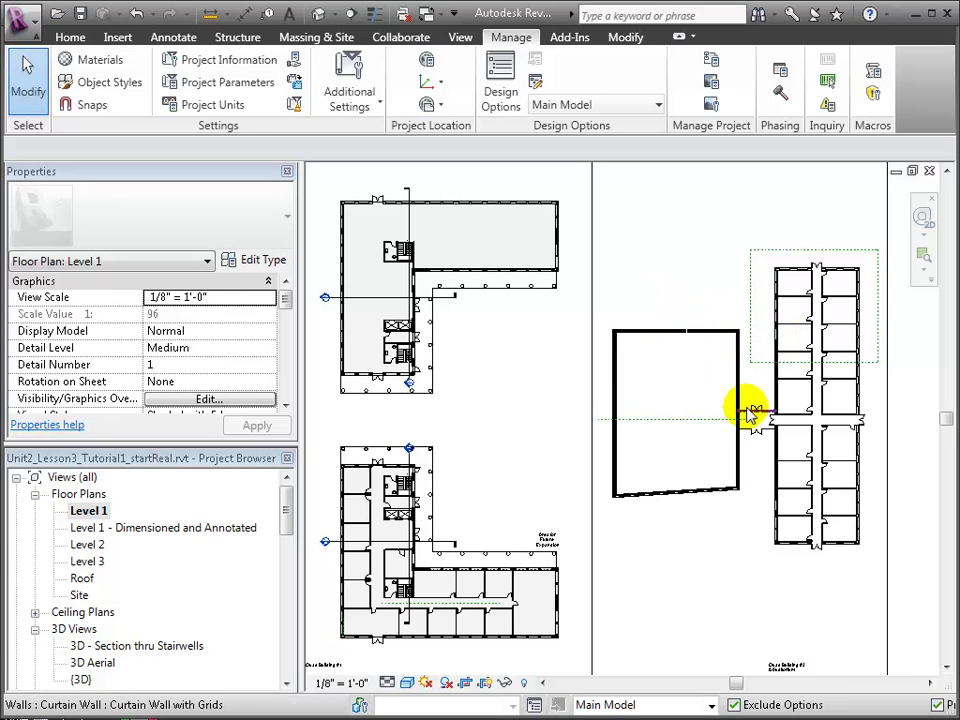
scroll(686, 459, up, 2)
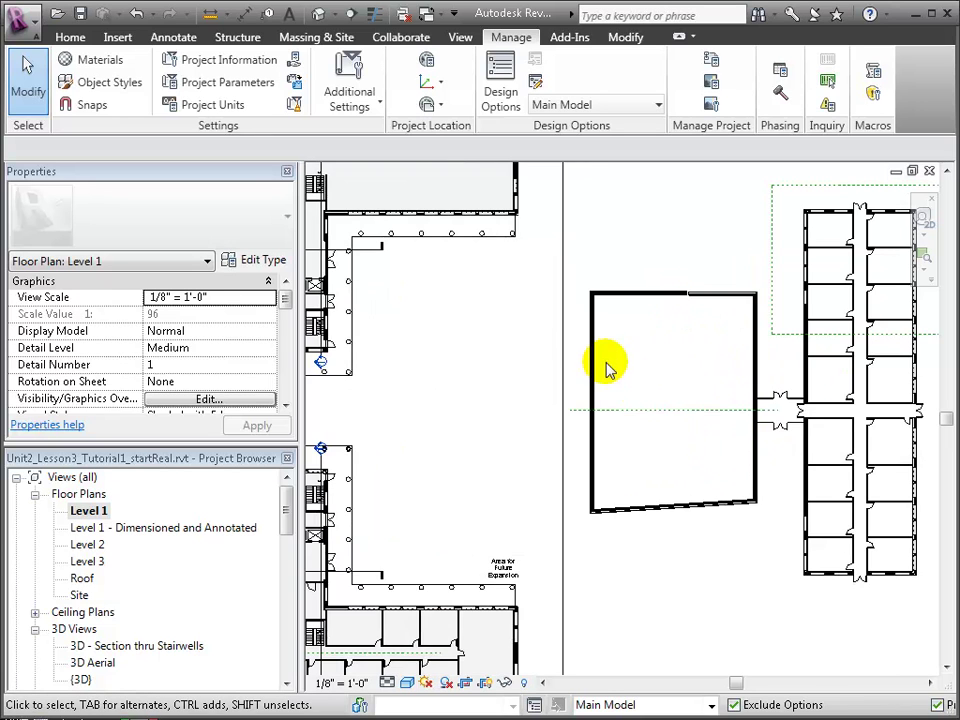
- Switch back to editing Option 1 (primary) and delete the rough auditorium walls
click(548, 102)
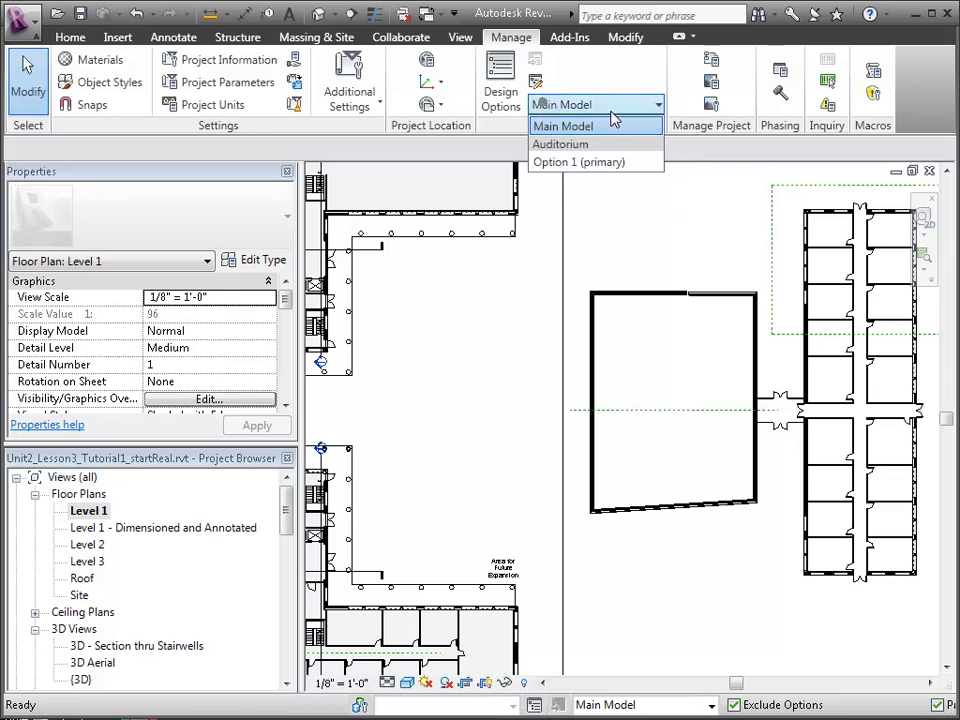
click(611, 164)
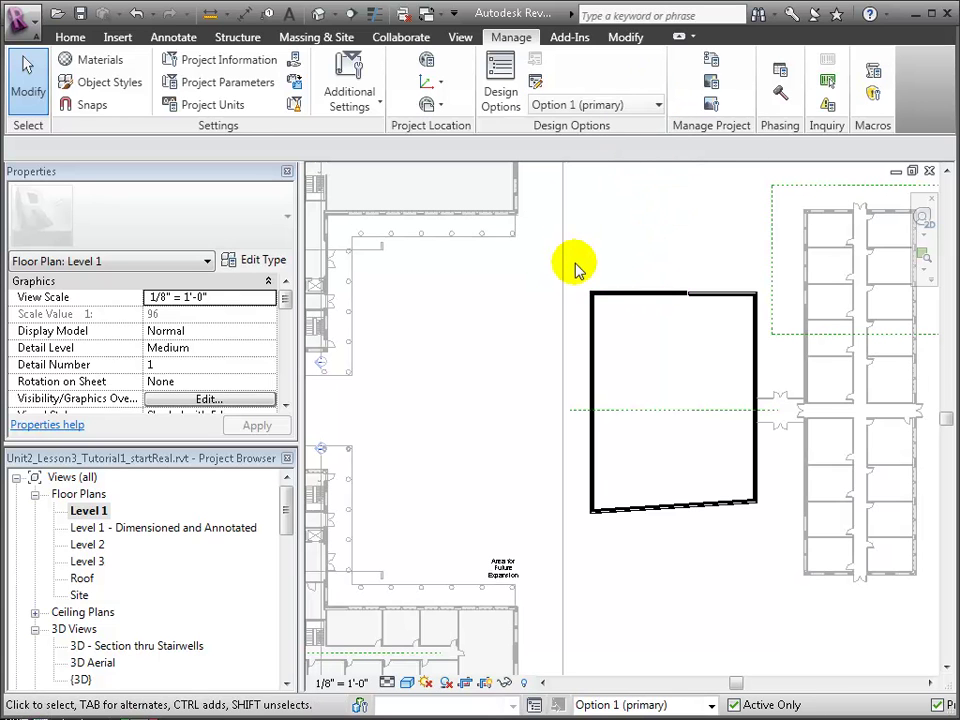
drag(596, 445, 766, 529)
key(Delete)
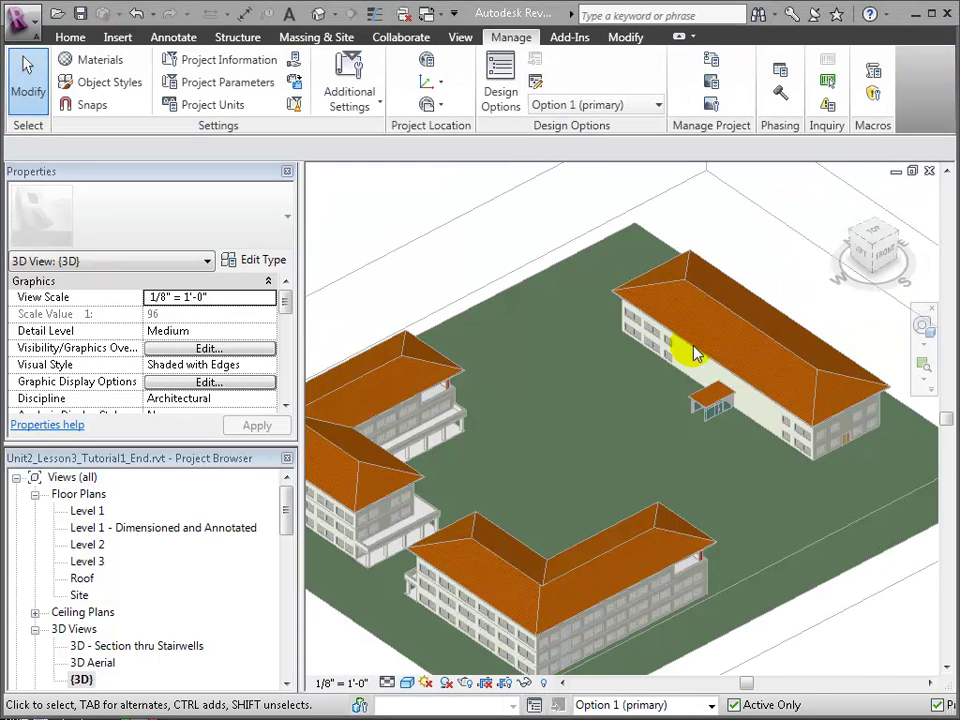
- In the 3D view, switch the active design option to Main Model and back to Option 1 (primary)
click(636, 104)
click(636, 125)
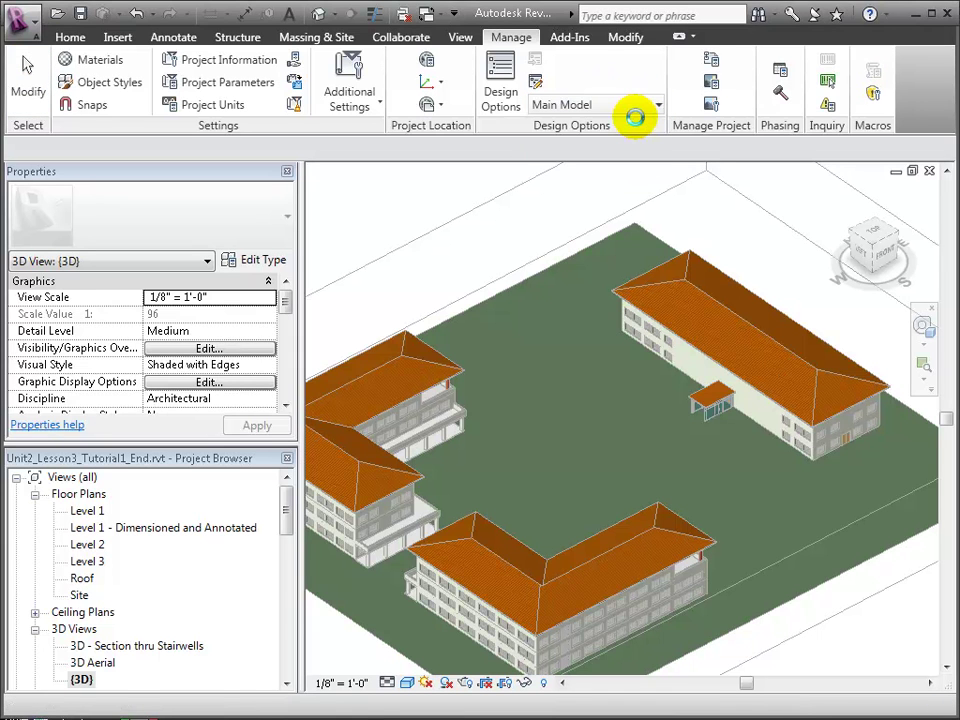
click(630, 106)
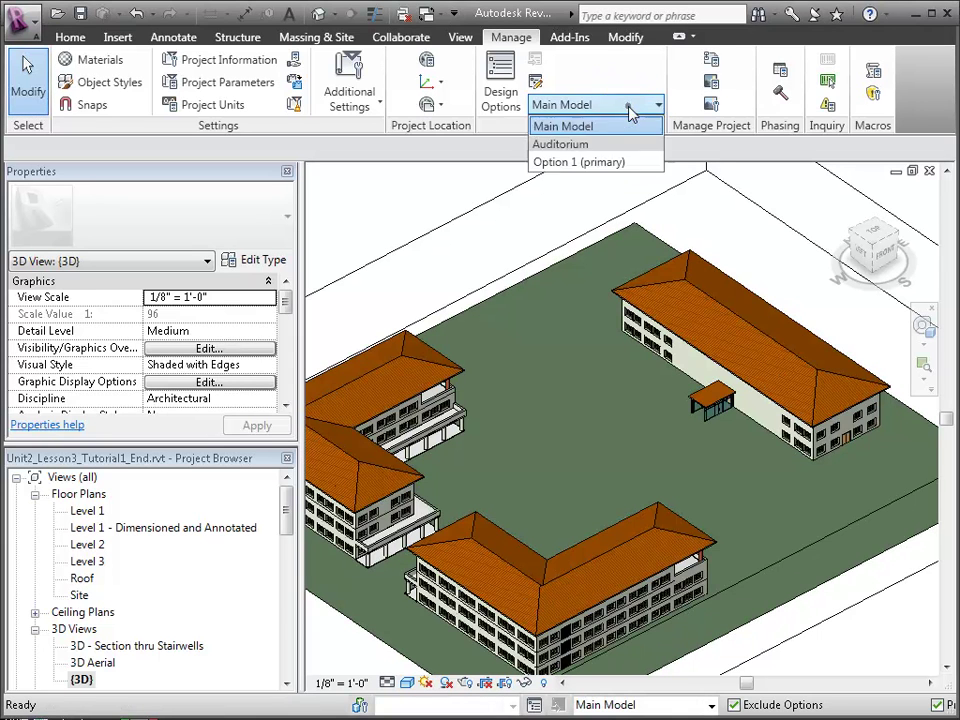
click(622, 162)
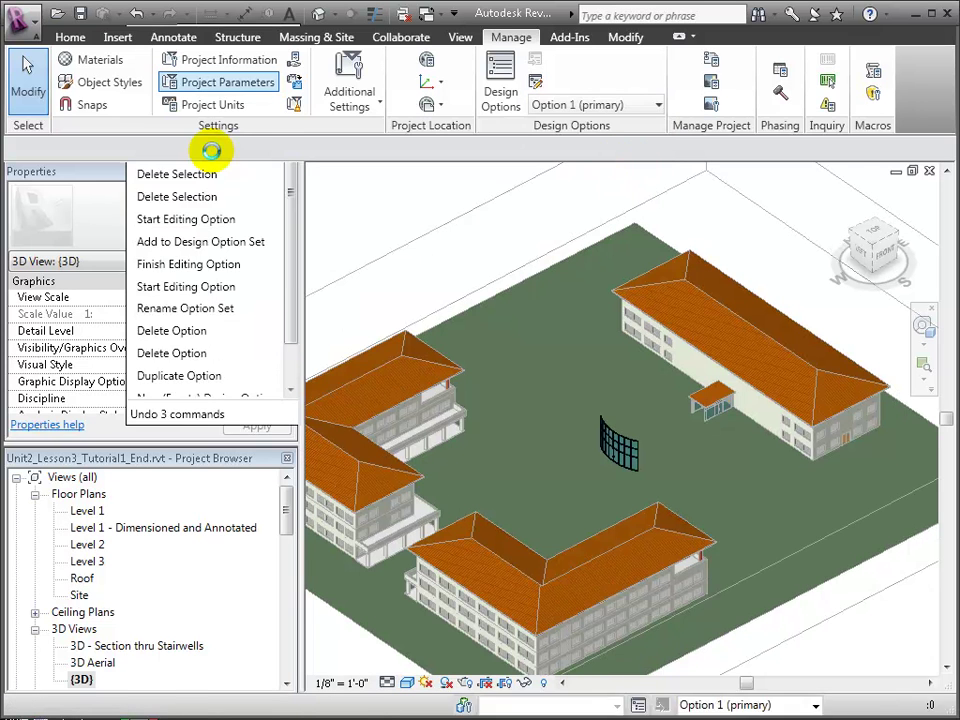
- Undo the deletions of the round auditorium's walls, floor, columns and roof in Option 1
click(136, 14)
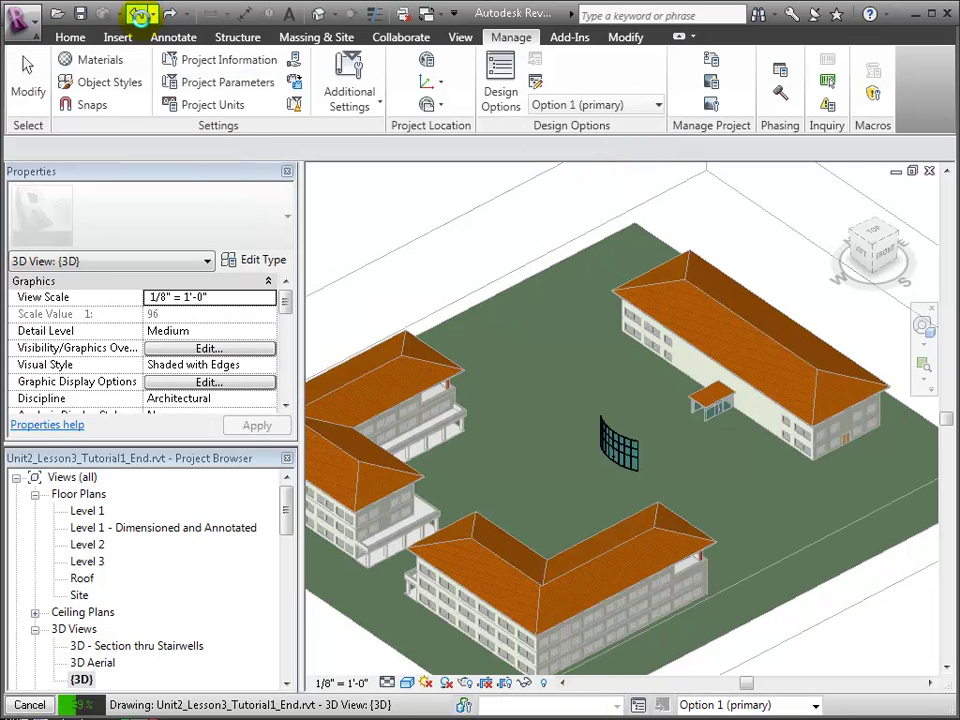
click(136, 14)
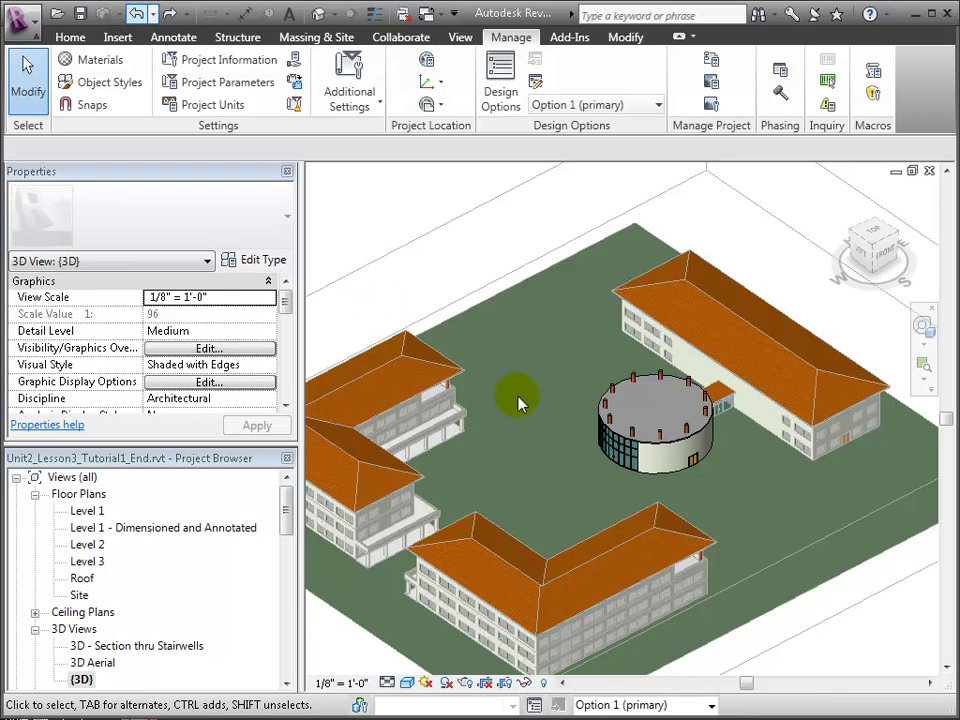
scroll(532, 392, up, 2)
middle_drag(579, 392, 493, 411)
scroll(477, 405, up, 2)
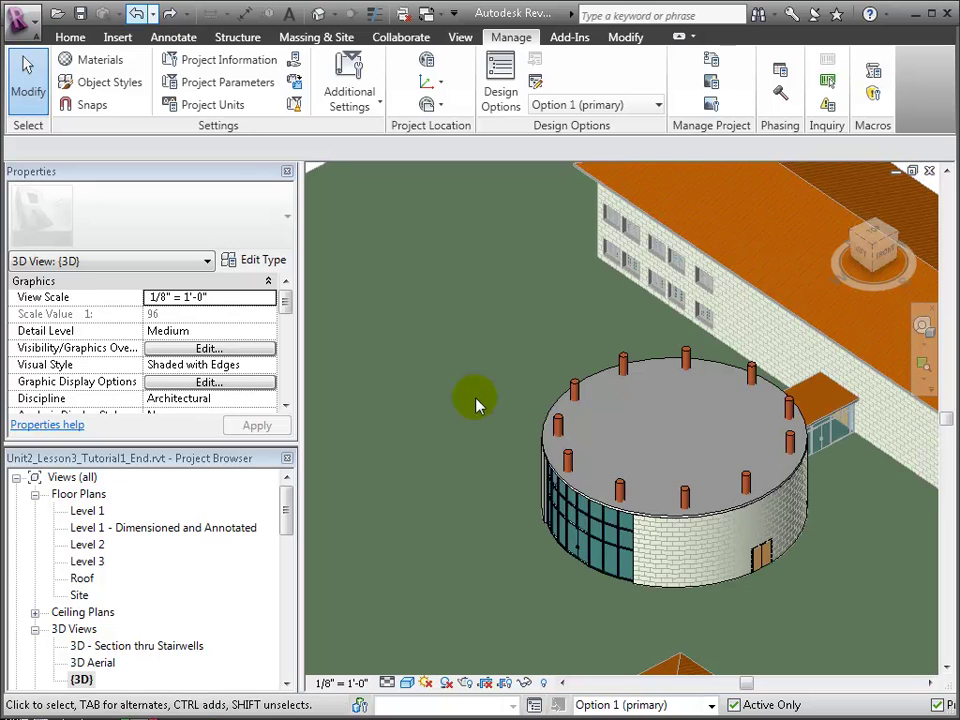
scroll(443, 334, up, 2)
middle_drag(443, 334, 247, 224)
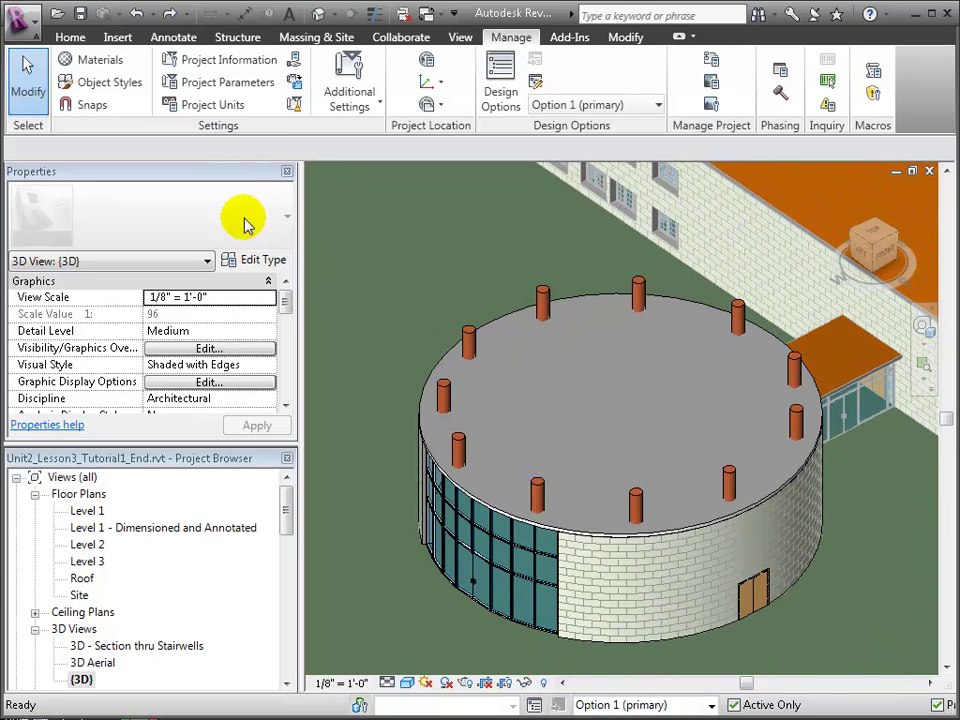
click(137, 14)
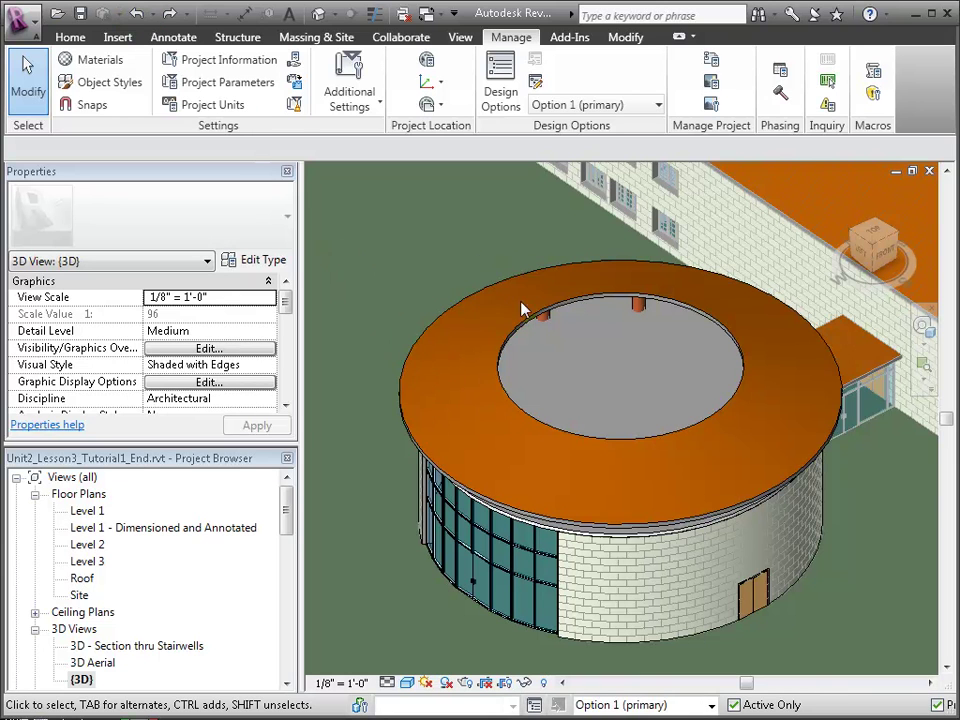
- Make Main Model the active design option and open the design options manager
click(571, 106)
click(572, 124)
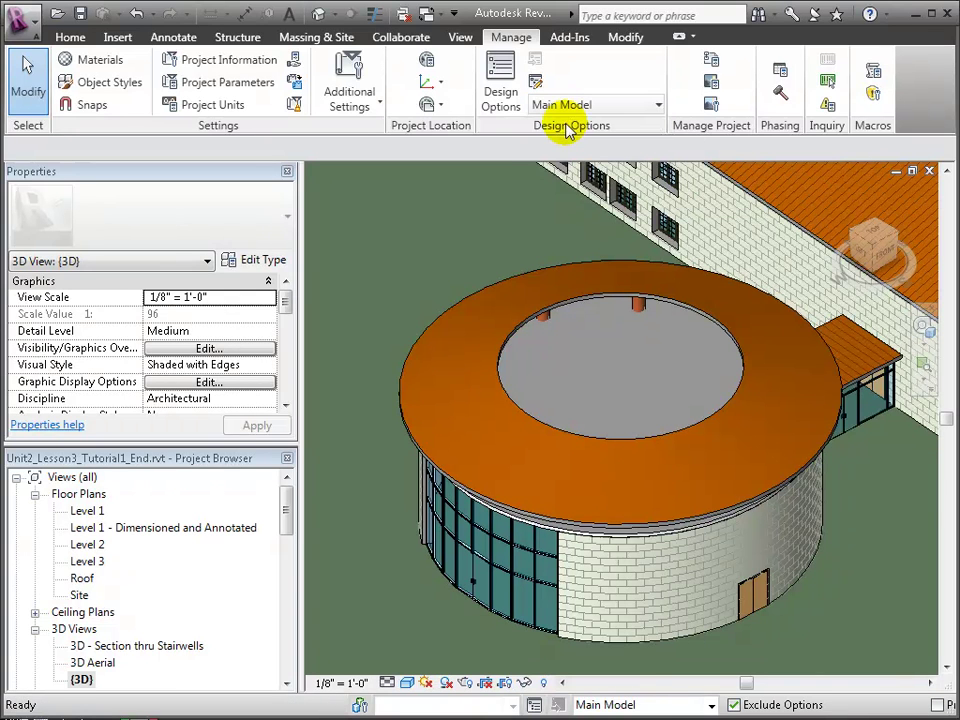
click(499, 96)
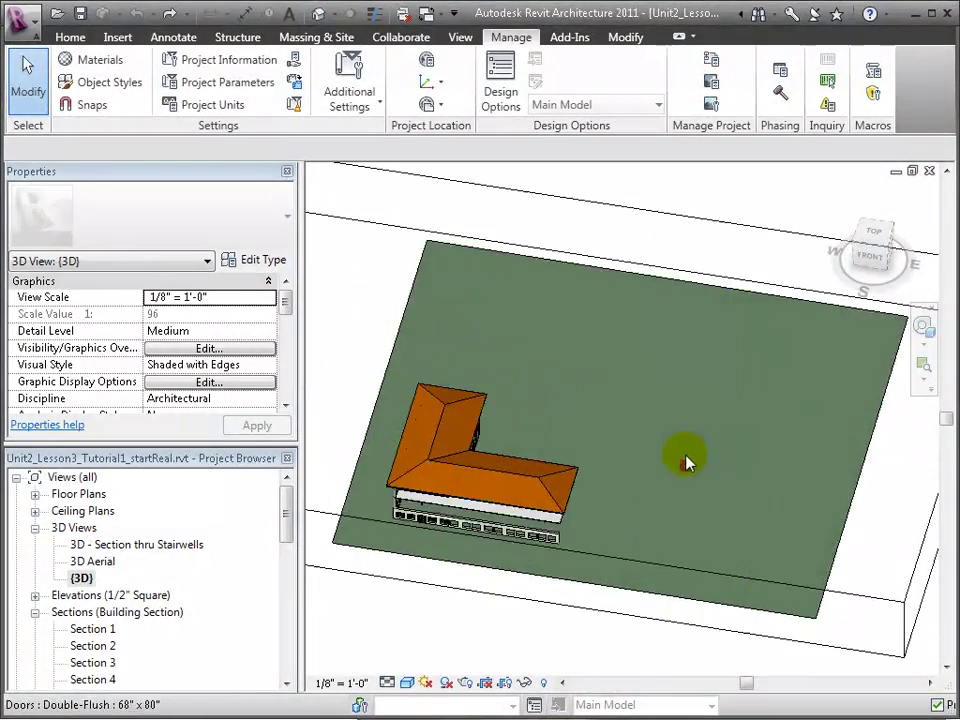
- In the Unit2_Lesson3_Tutorial1_startReal project, create a new design option set and rename it Auditorium
scroll(684, 460, up, 2)
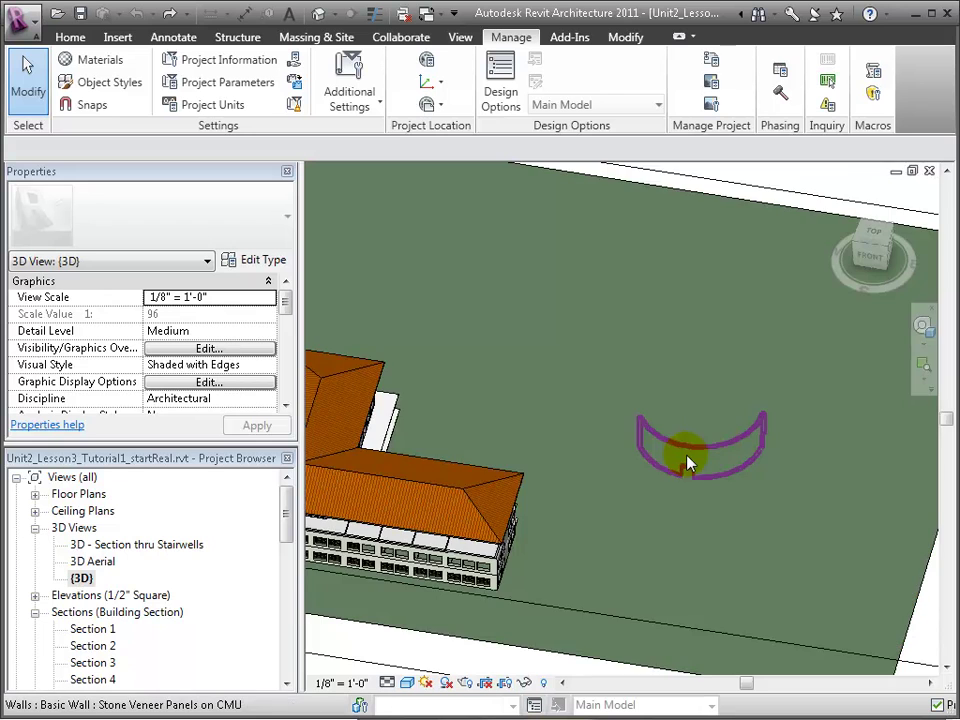
scroll(686, 463, up, 3)
shift+middle_drag(551, 508, 579, 506)
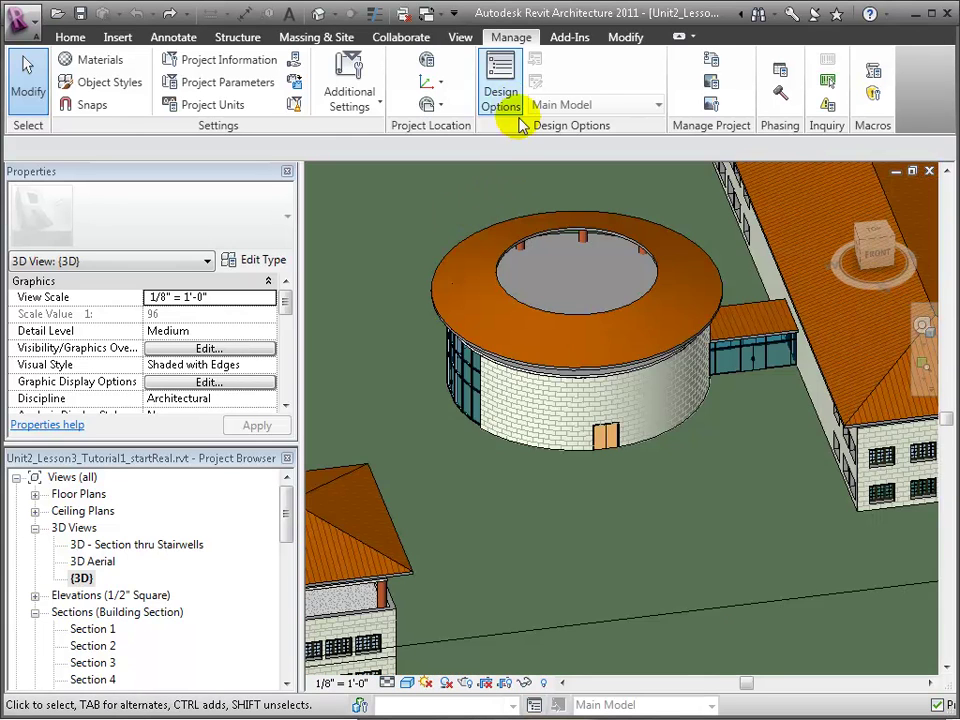
click(512, 108)
click(845, 383)
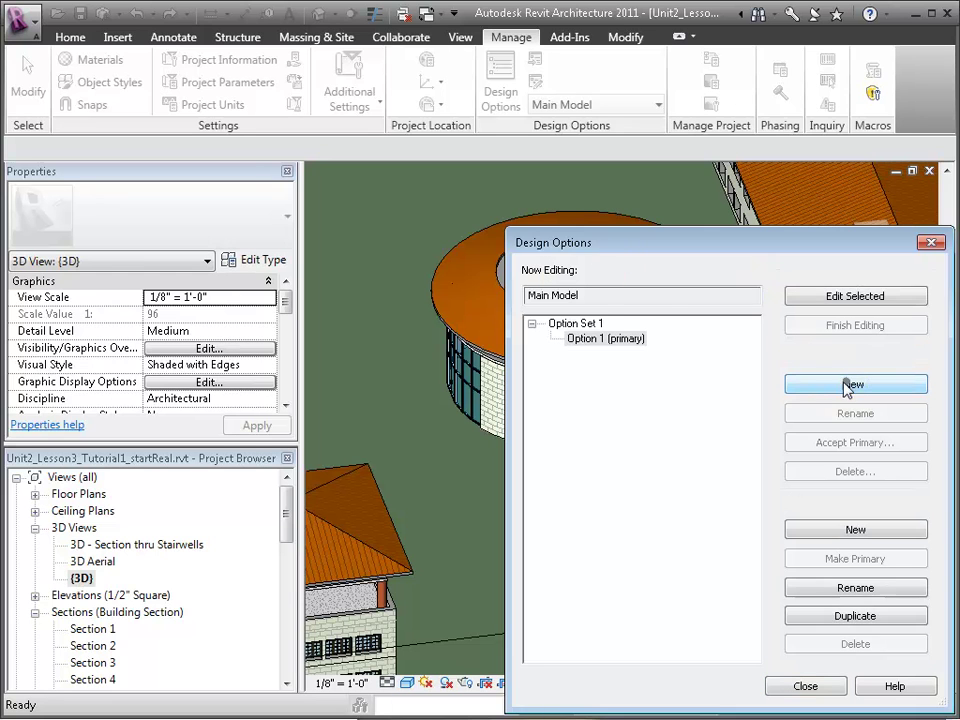
click(857, 414)
key(Return)
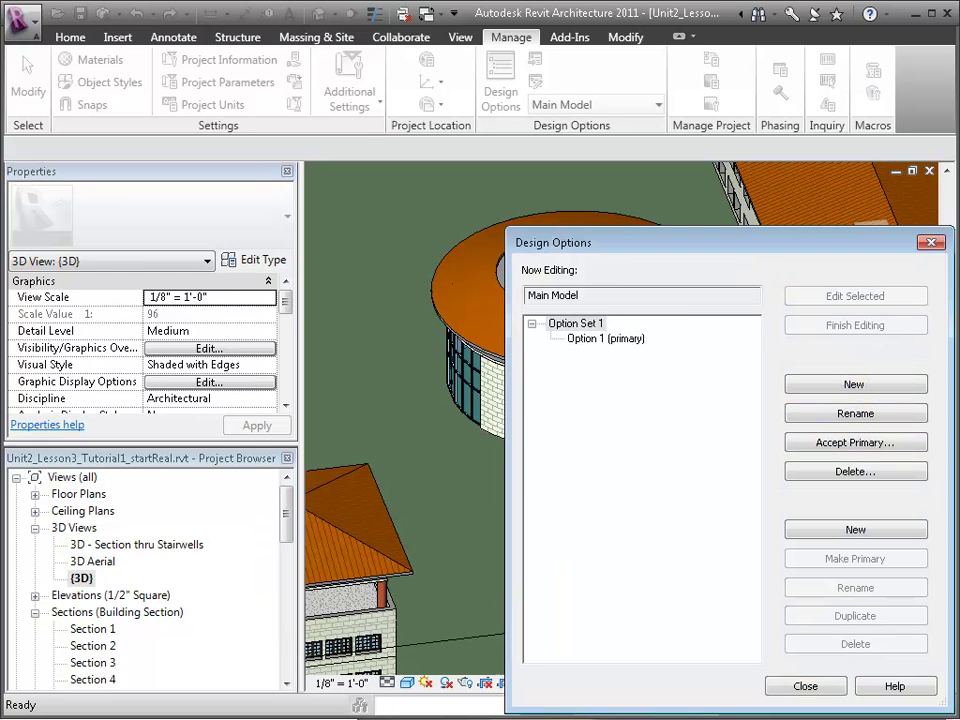
click(612, 340)
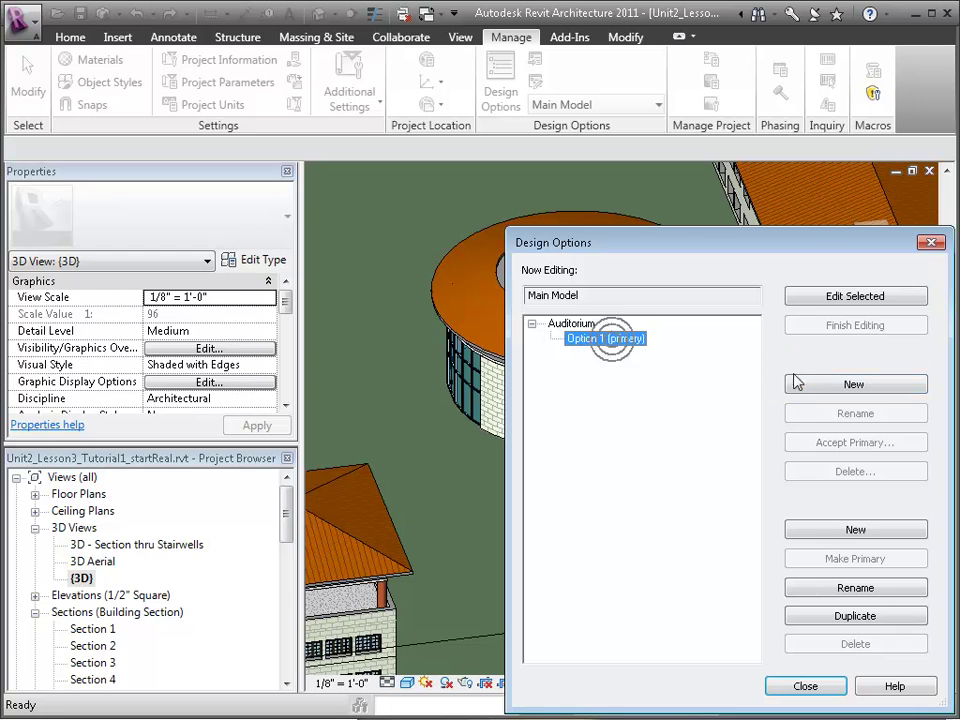
click(806, 687)
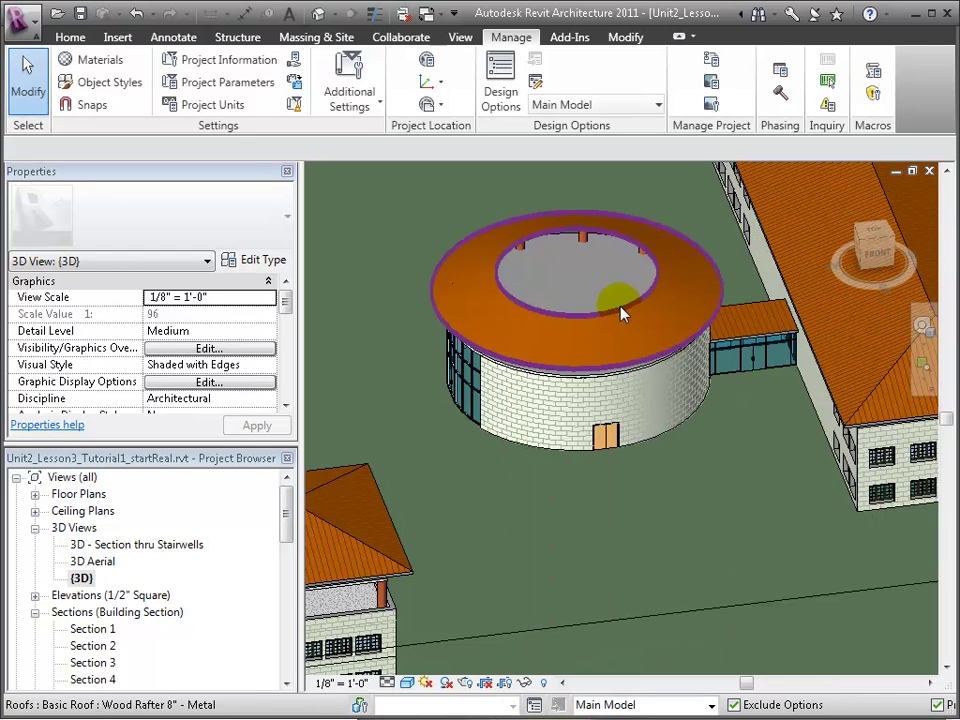
- Select the round auditorium's metal roof, stone walls, doors, curtain wall and inner flat roof together in the 3D view
click(570, 364)
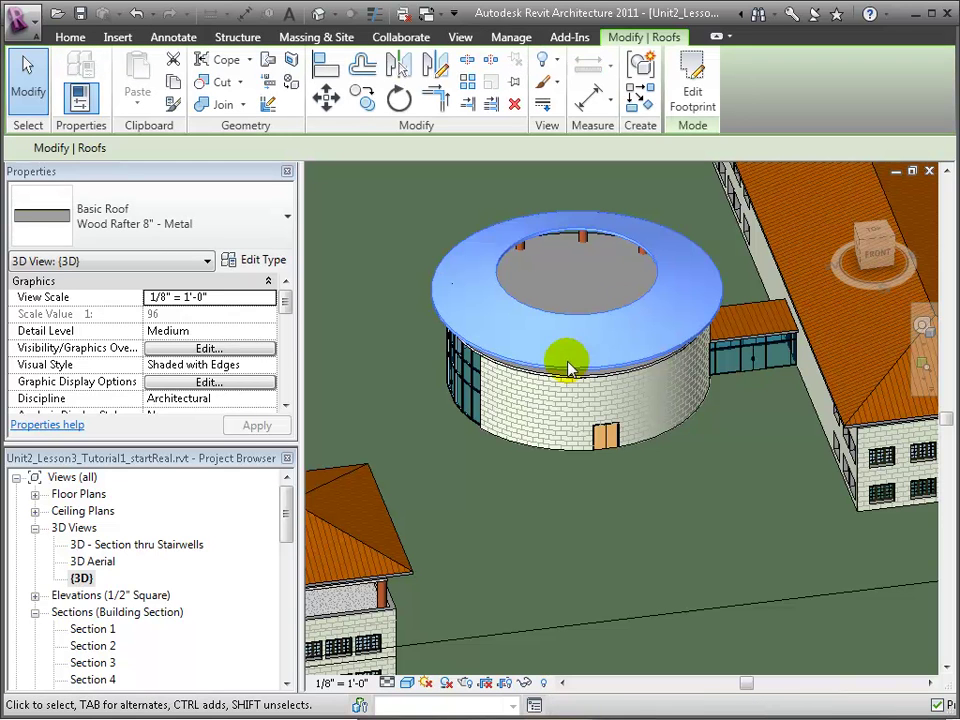
ctrl+click(538, 440)
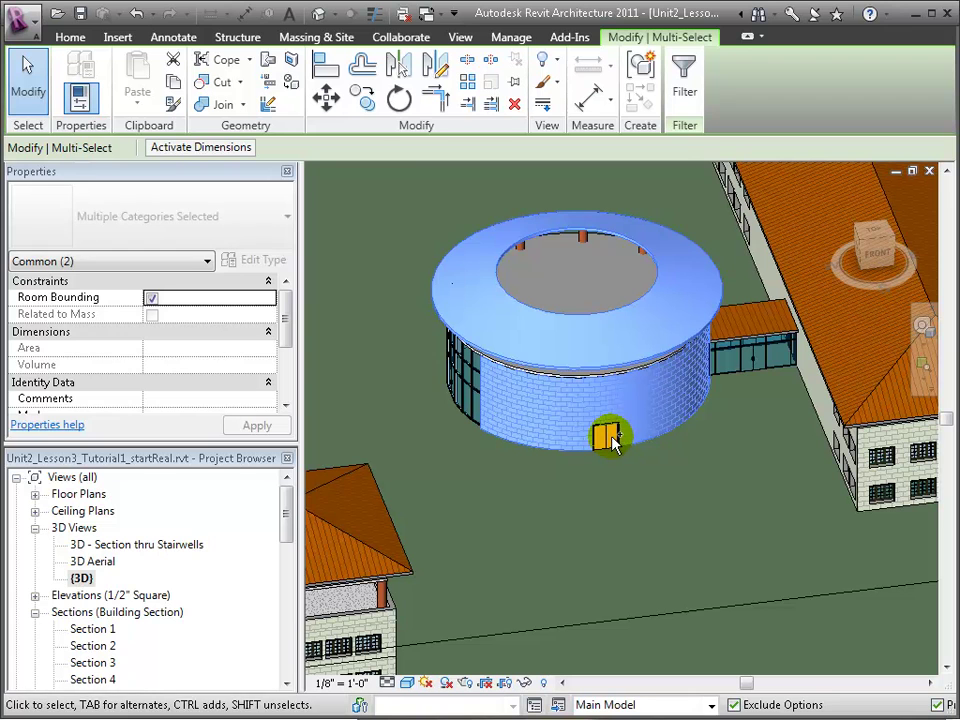
ctrl+click(612, 438)
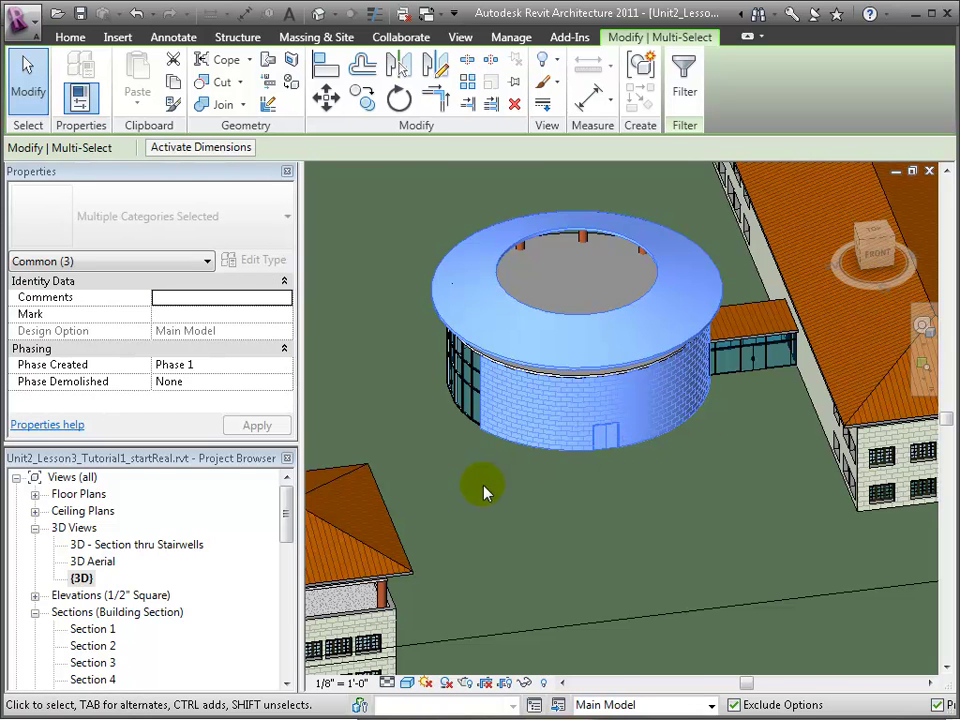
shift+middle_drag(484, 493, 560, 432)
ctrl+click(452, 403)
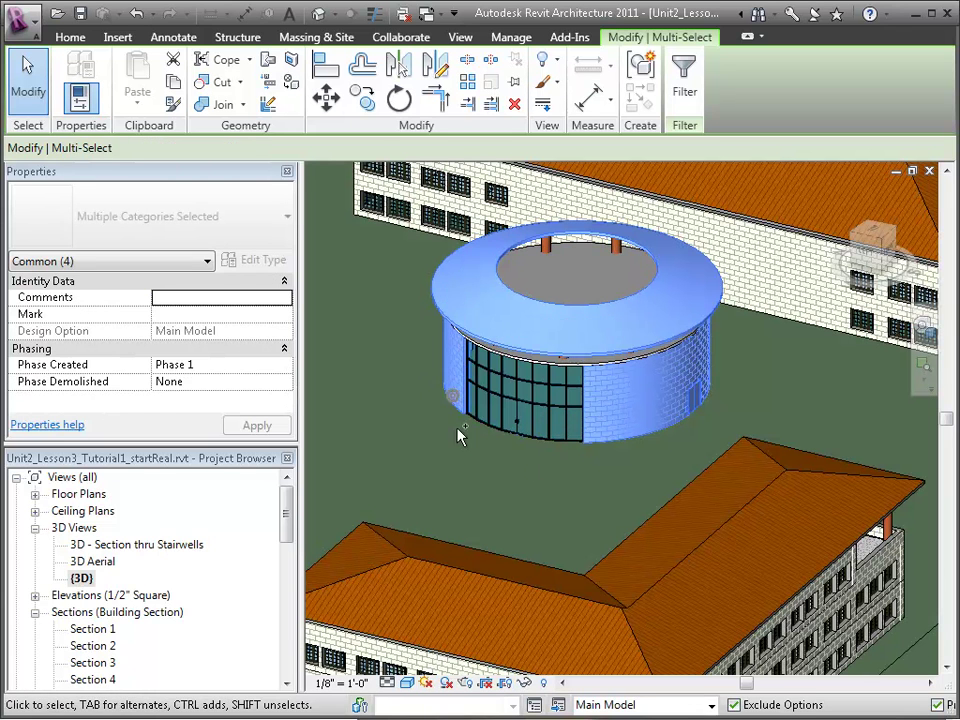
shift+middle_drag(459, 454, 424, 375)
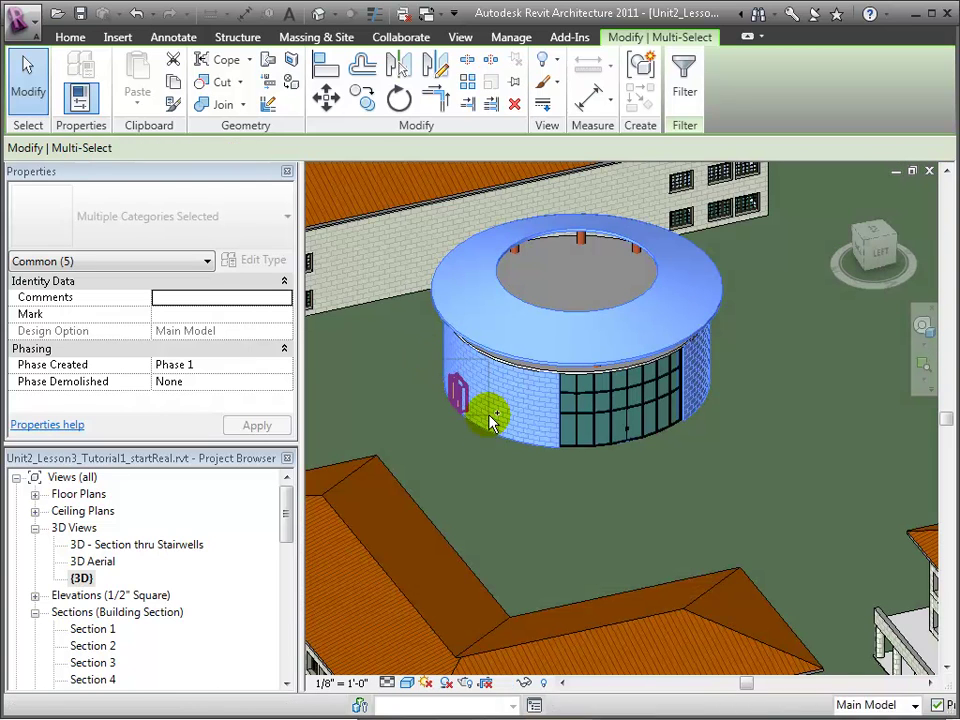
ctrl+click(455, 396)
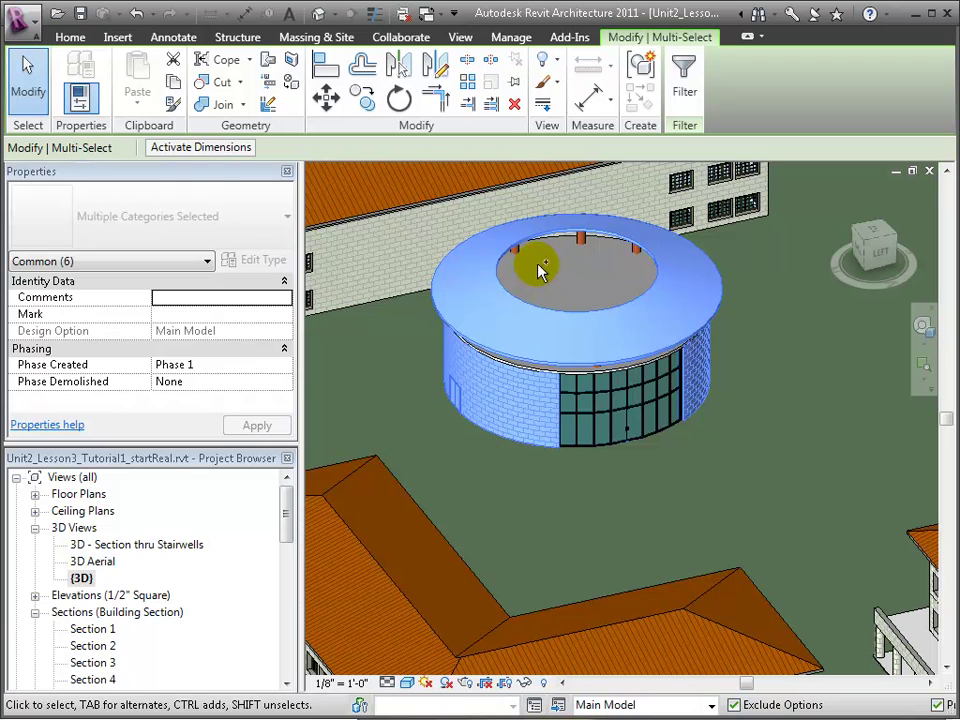
ctrl+drag(540, 264, 707, 478)
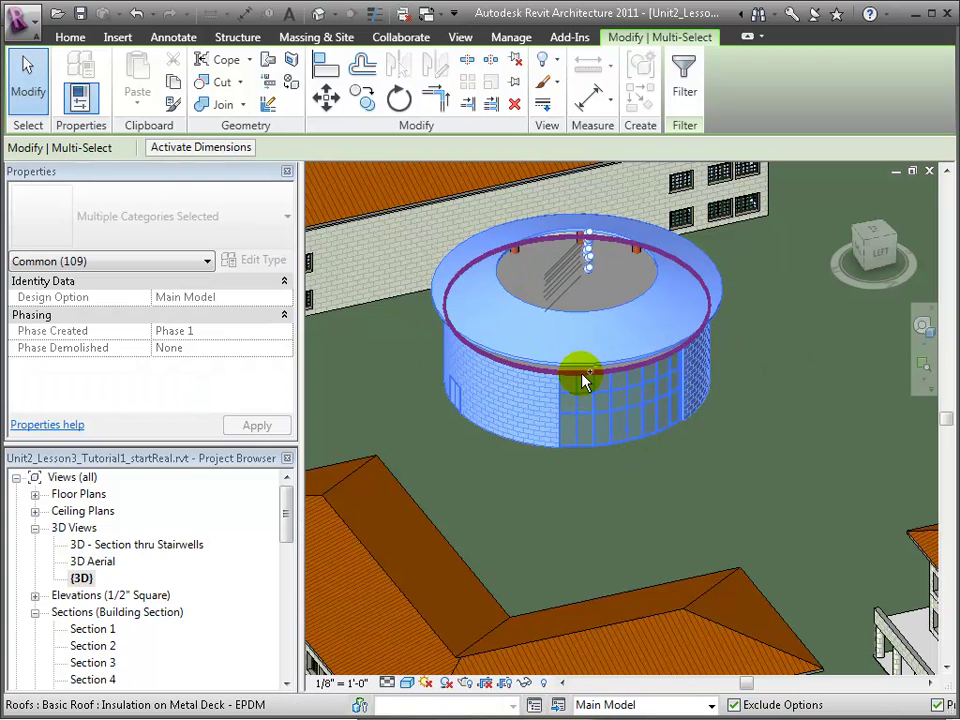
ctrl+click(575, 266)
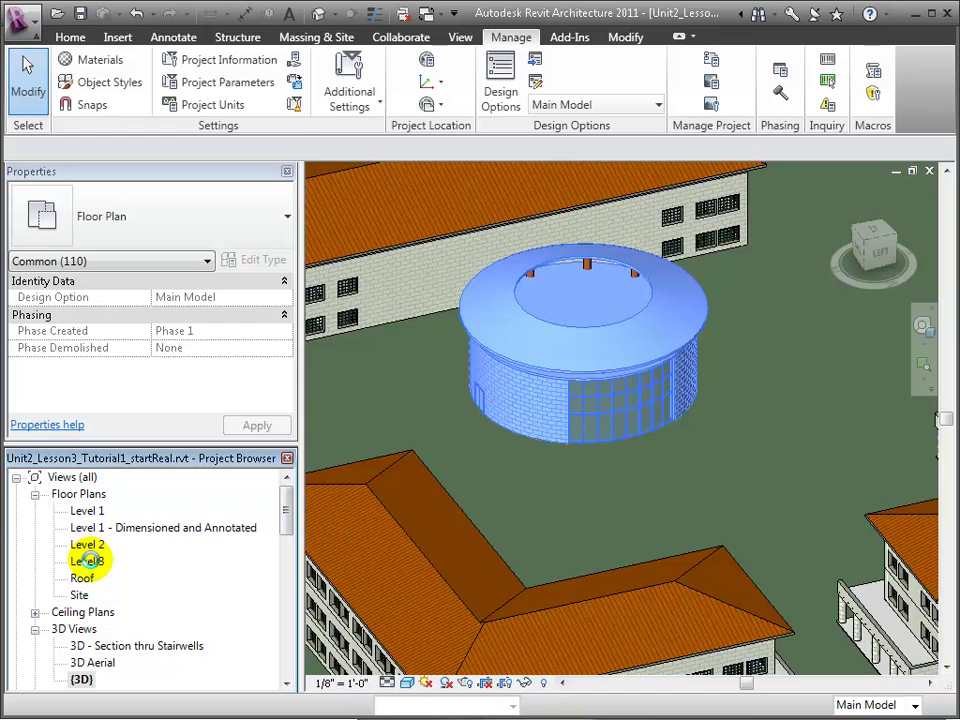
- In the Level 3 floor plan, add the auditorium's seven remaining round columns to the current selection
double_click(87, 561)
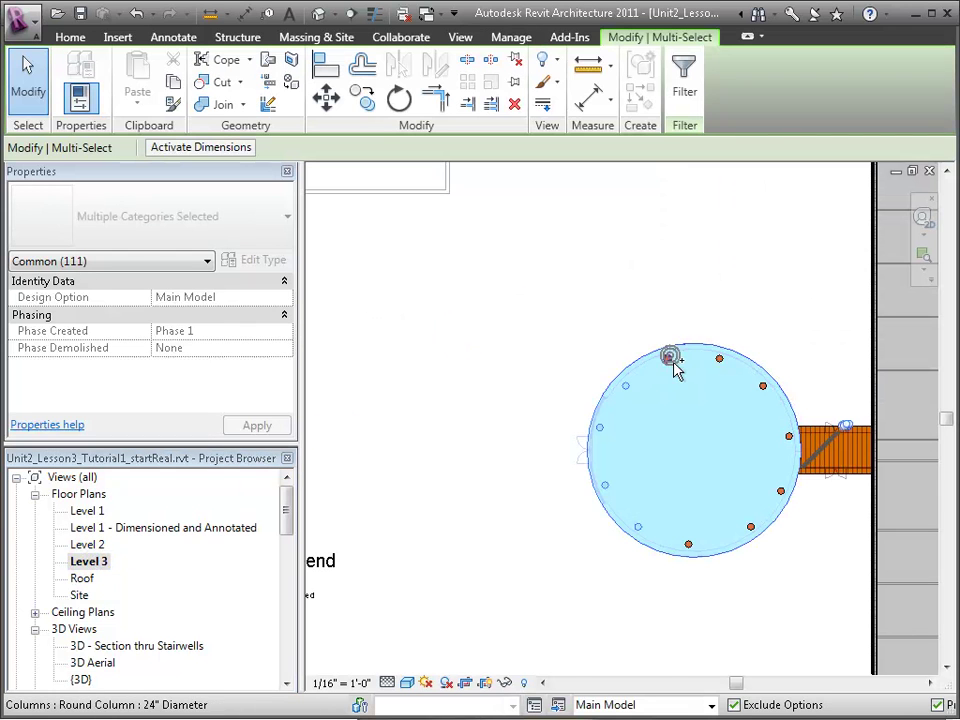
ctrl+click(667, 358)
ctrl+click(719, 358)
ctrl+click(763, 386)
ctrl+click(789, 436)
ctrl+click(781, 491)
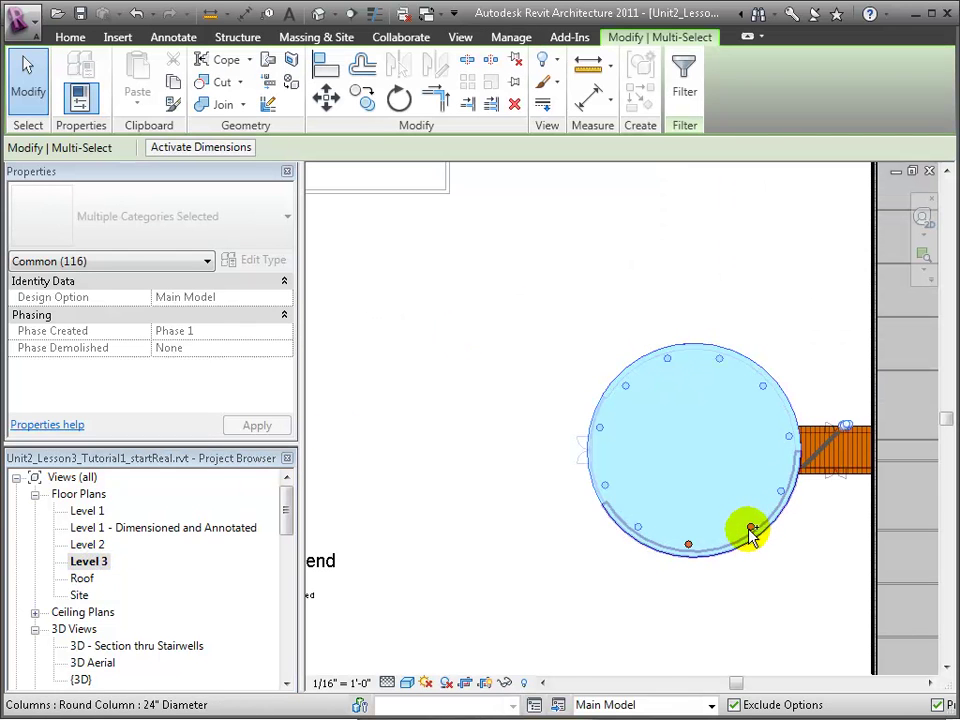
ctrl+click(751, 527)
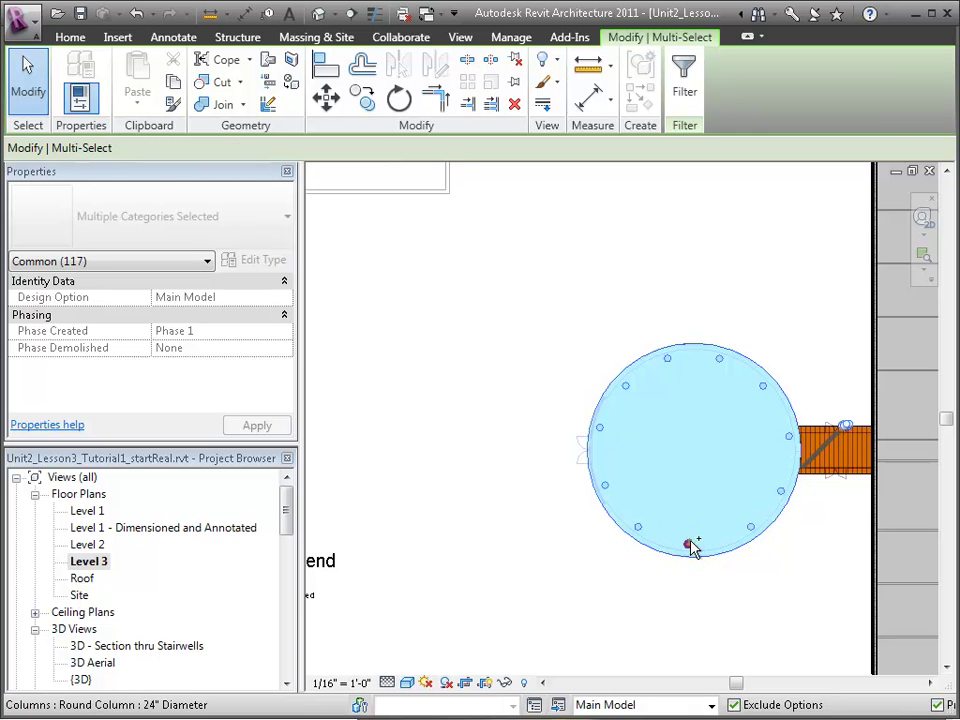
ctrl+click(689, 545)
- Back in the {3D} view, add the selected auditorium elements to Option 1 (primary) of the Auditorium design option set
double_click(80, 679)
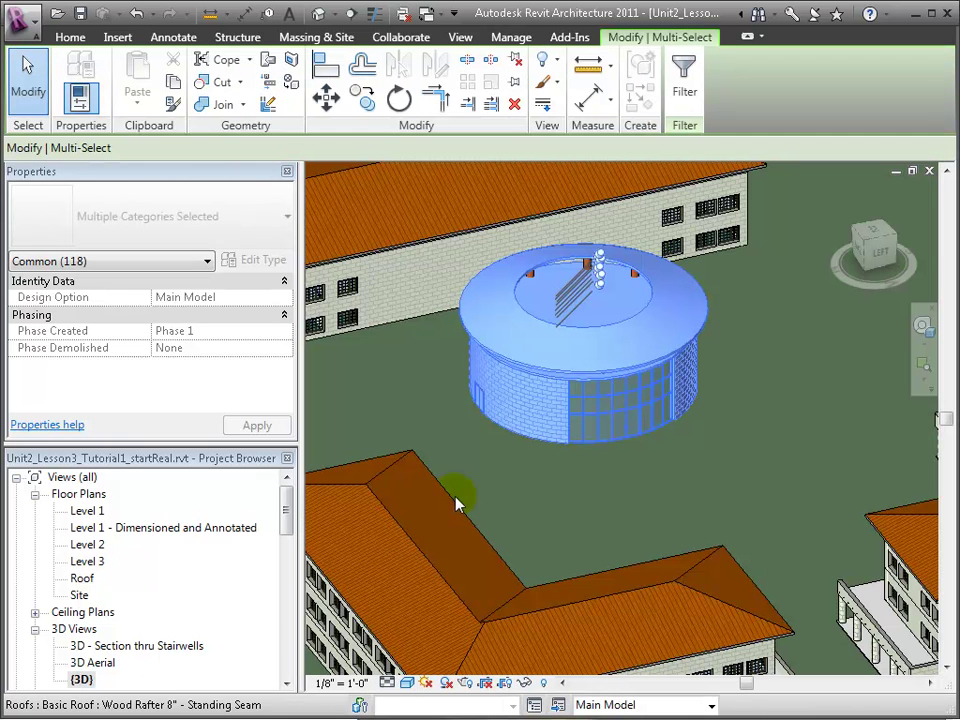
scroll(651, 456, up, 3)
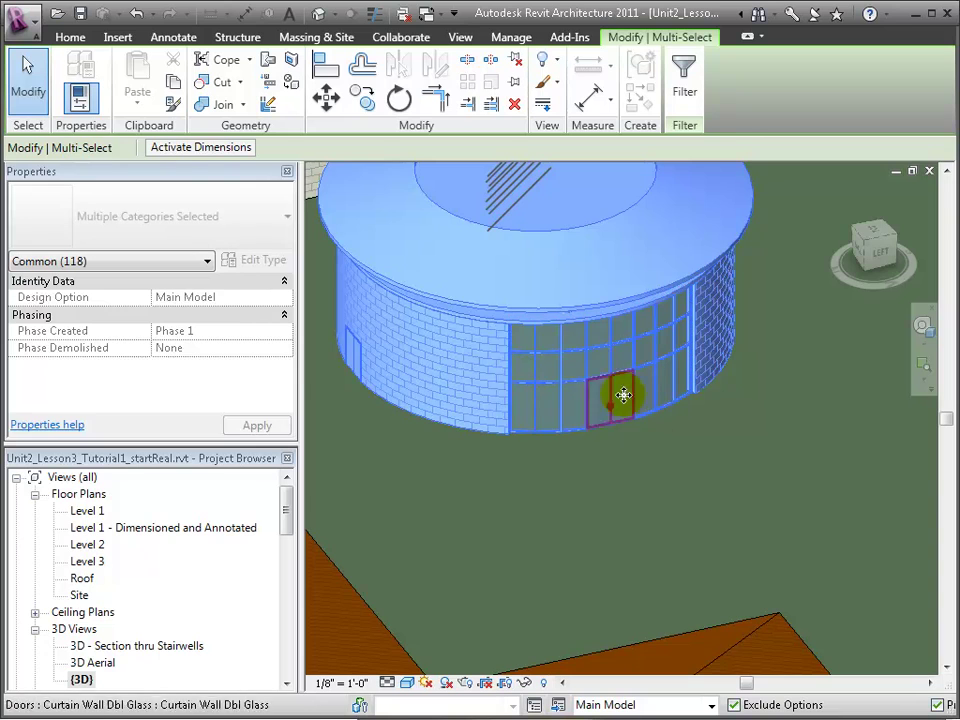
shift+middle_drag(674, 460, 793, 388)
scroll(793, 388, up, 2)
scroll(555, 528, down, 2)
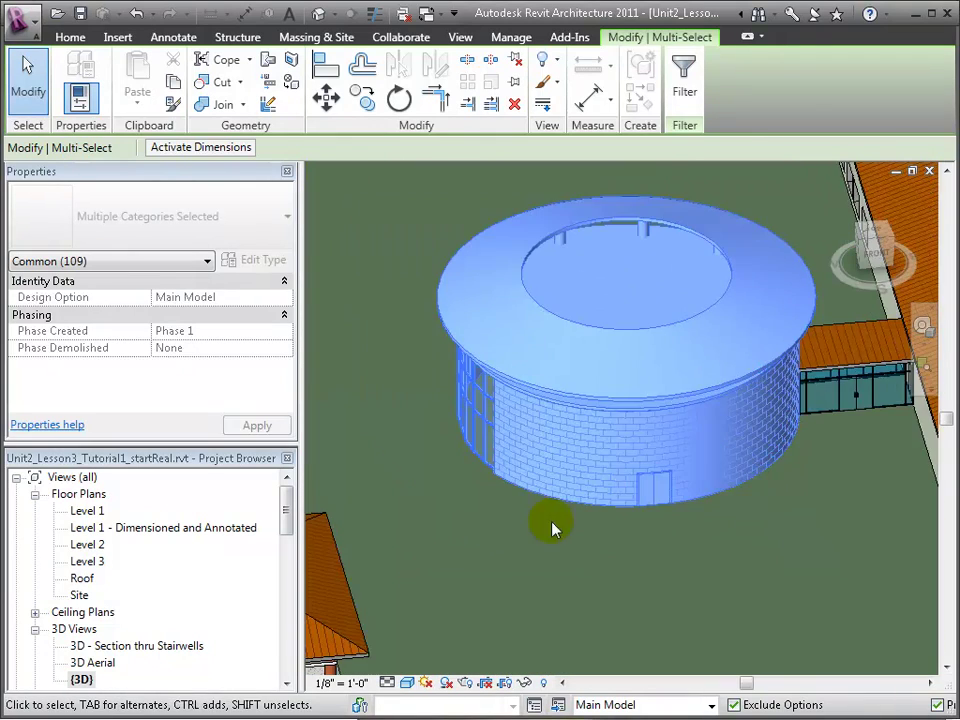
shift+middle_drag(417, 457, 859, 536)
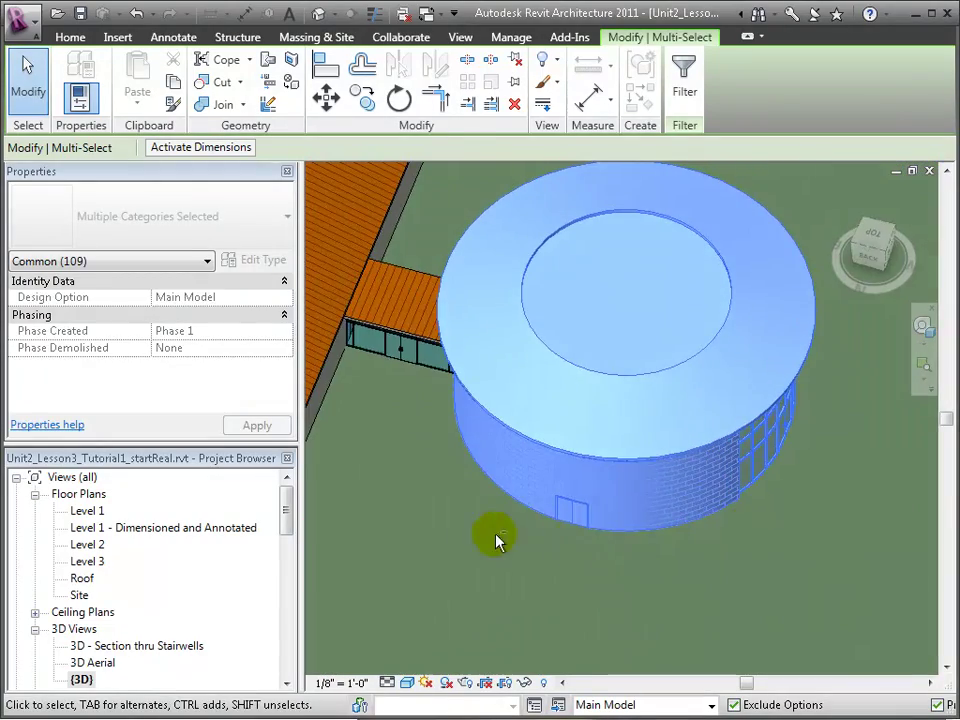
shift+middle_drag(497, 540, 521, 30)
click(510, 37)
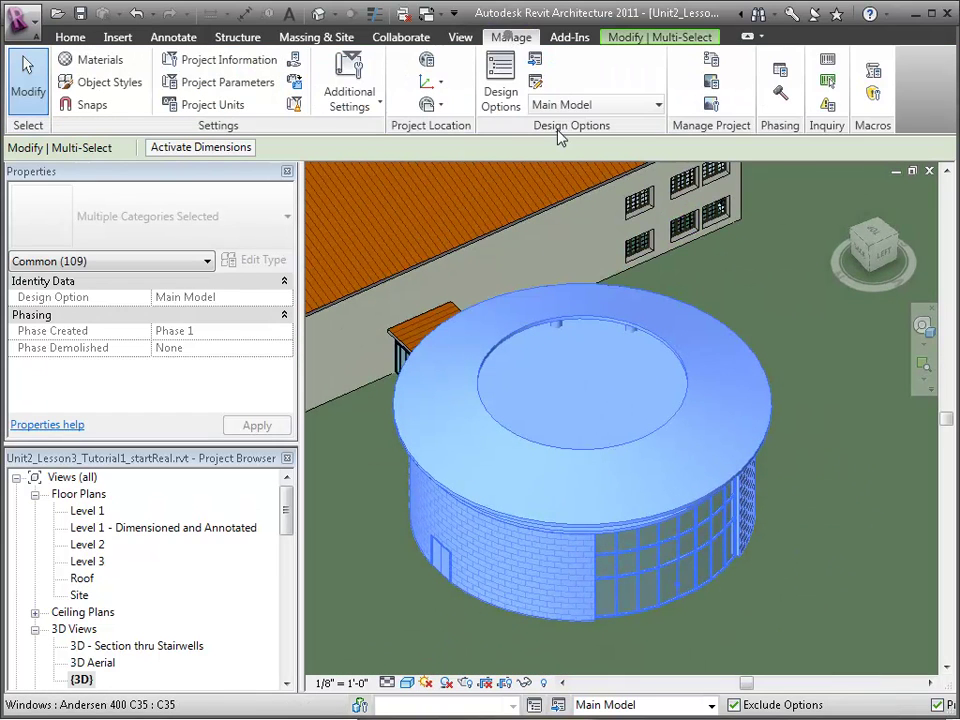
click(537, 63)
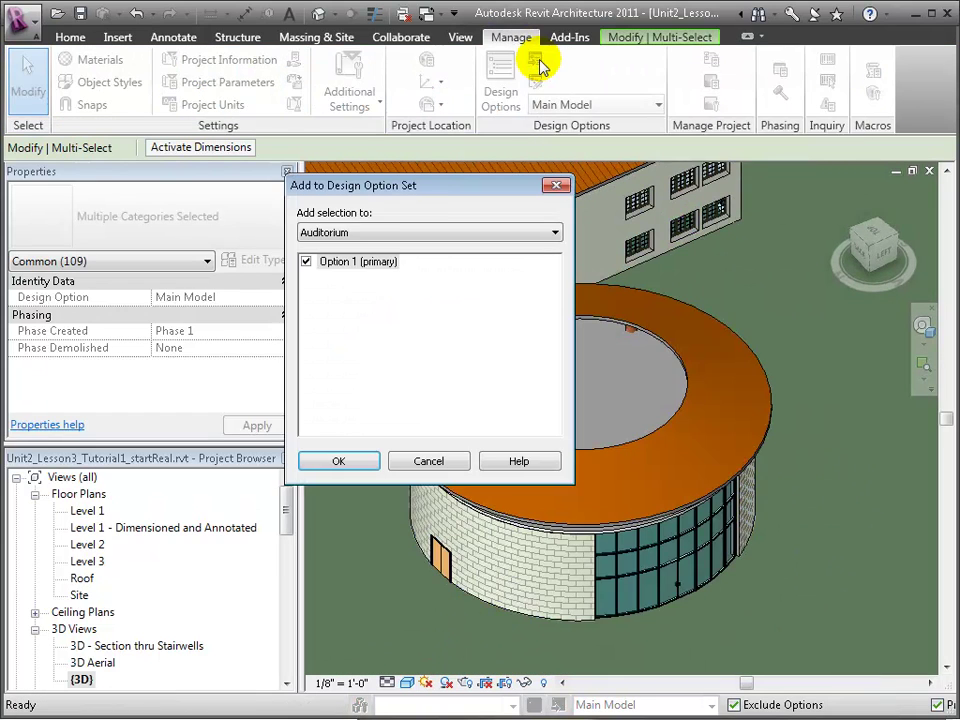
click(339, 466)
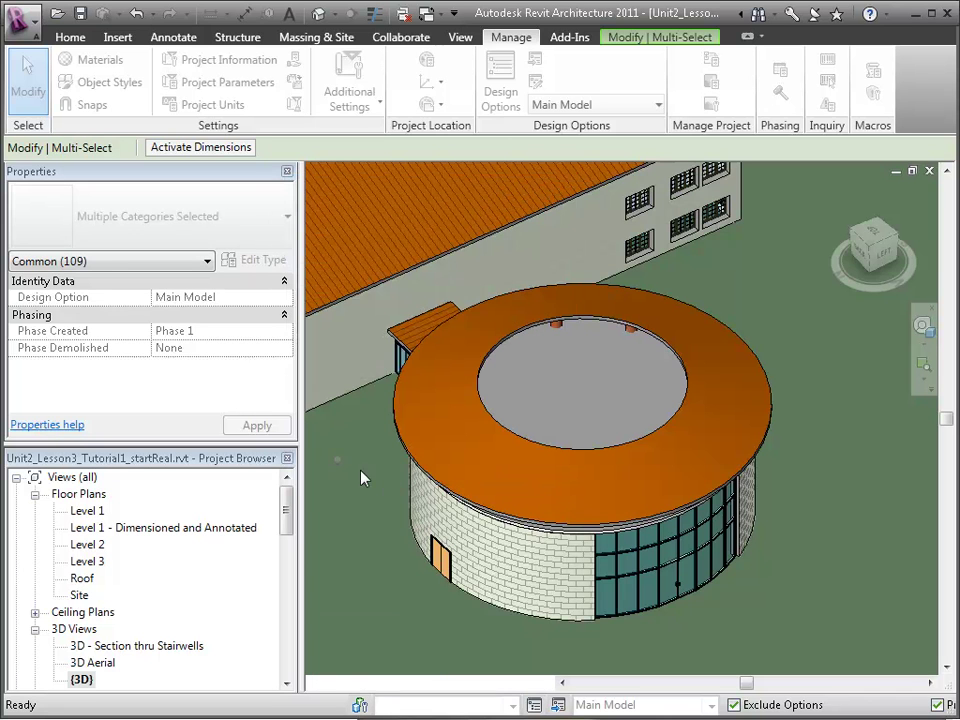
key(Escape)
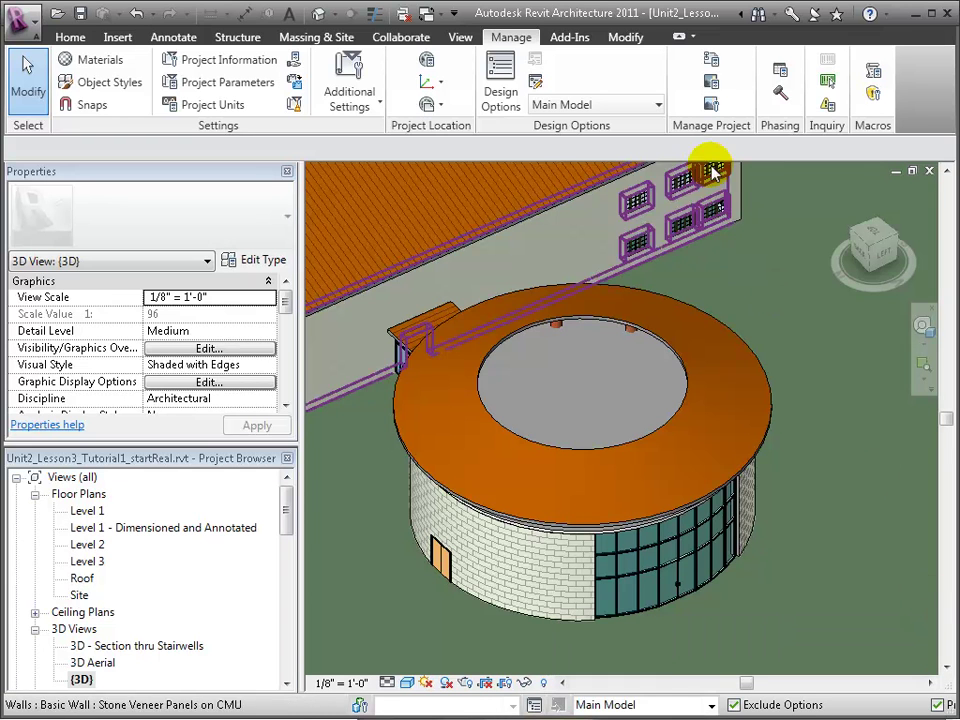
- Make Option 1 (primary) the active design option and select the auditorium's curved stone wall to check that it is editable
click(643, 106)
click(621, 163)
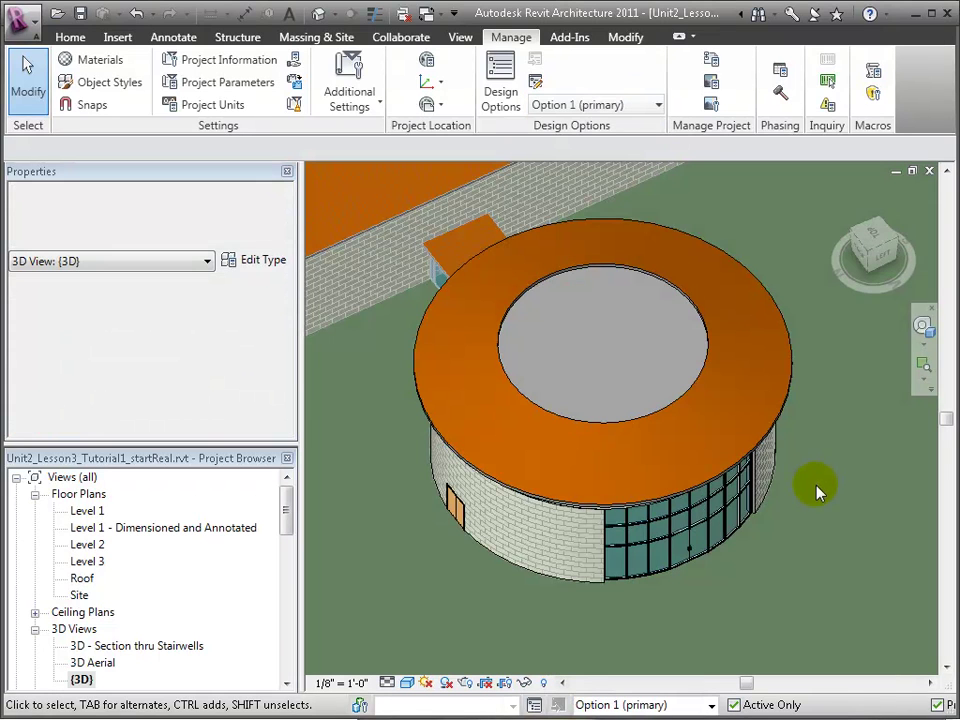
scroll(816, 491, down, 3)
shift+middle_drag(865, 500, 628, 542)
scroll(630, 540, up, 3)
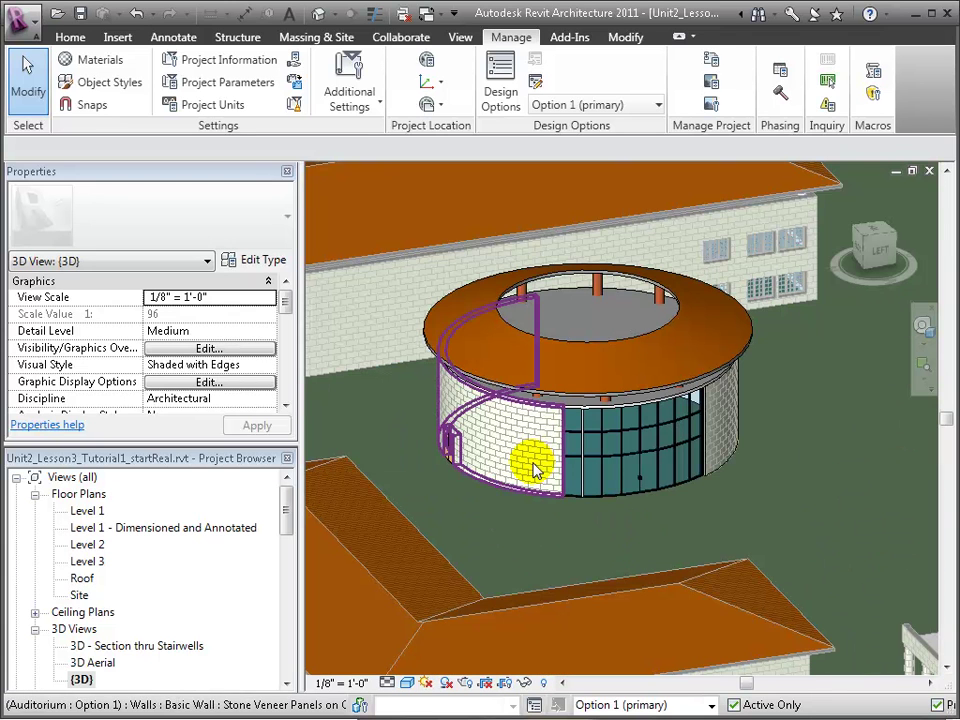
click(533, 467)
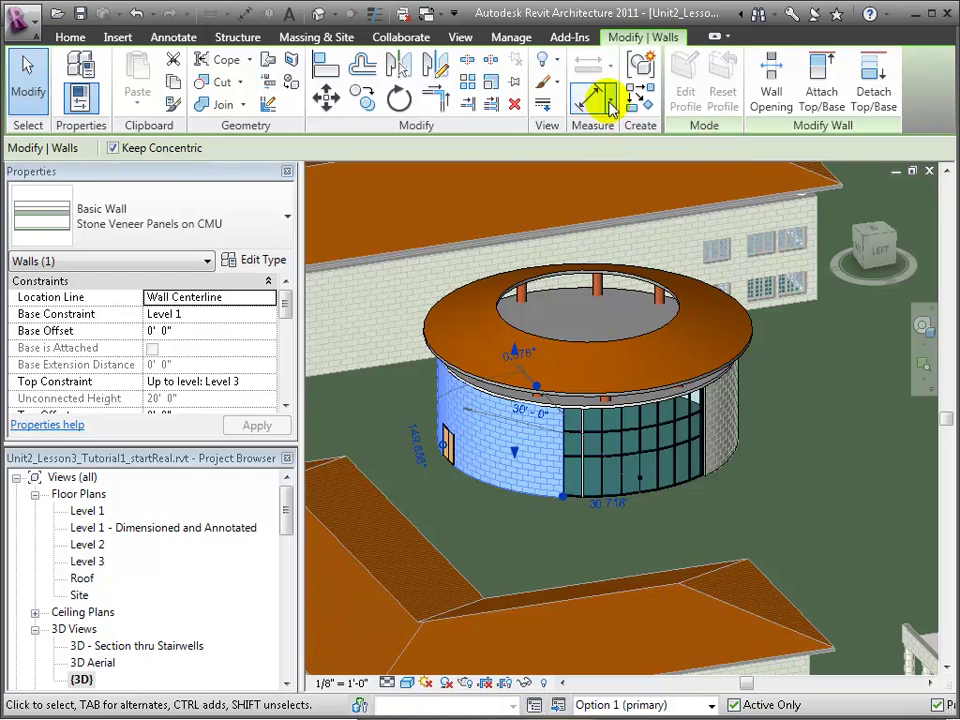
- Finish editing Option 1, add a second option to the Auditorium set and make Option 2 the active design option
click(511, 37)
click(503, 88)
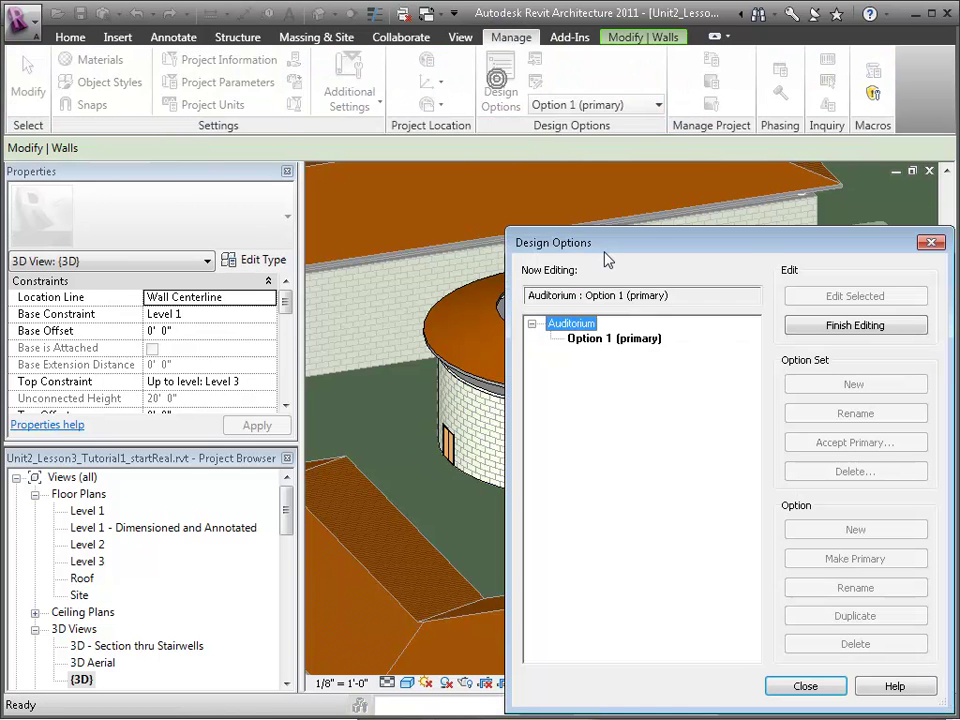
click(827, 327)
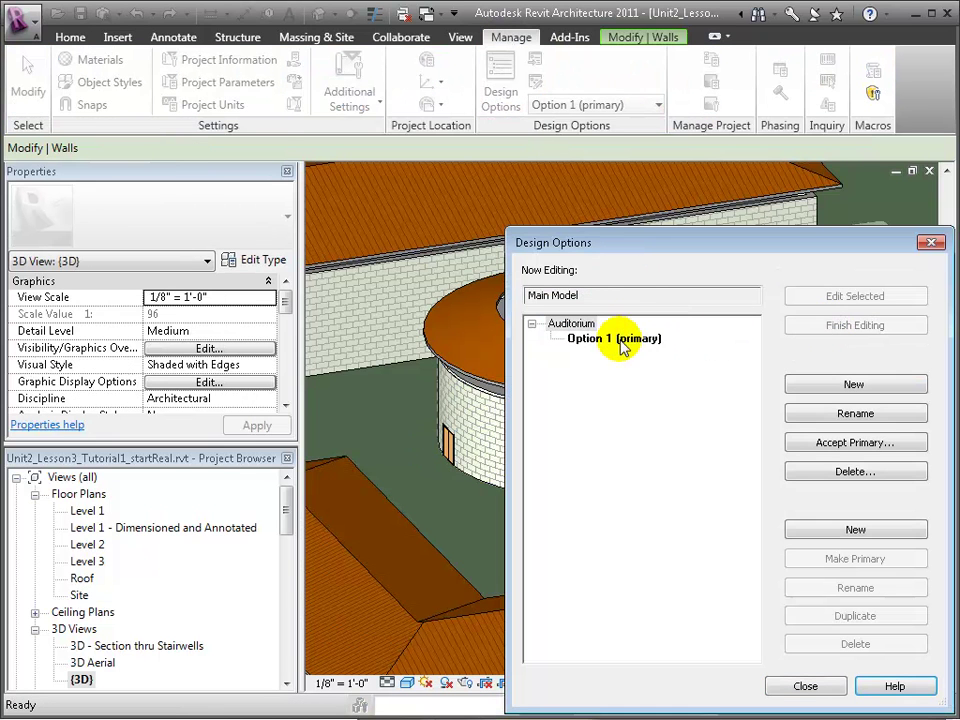
click(621, 339)
click(853, 533)
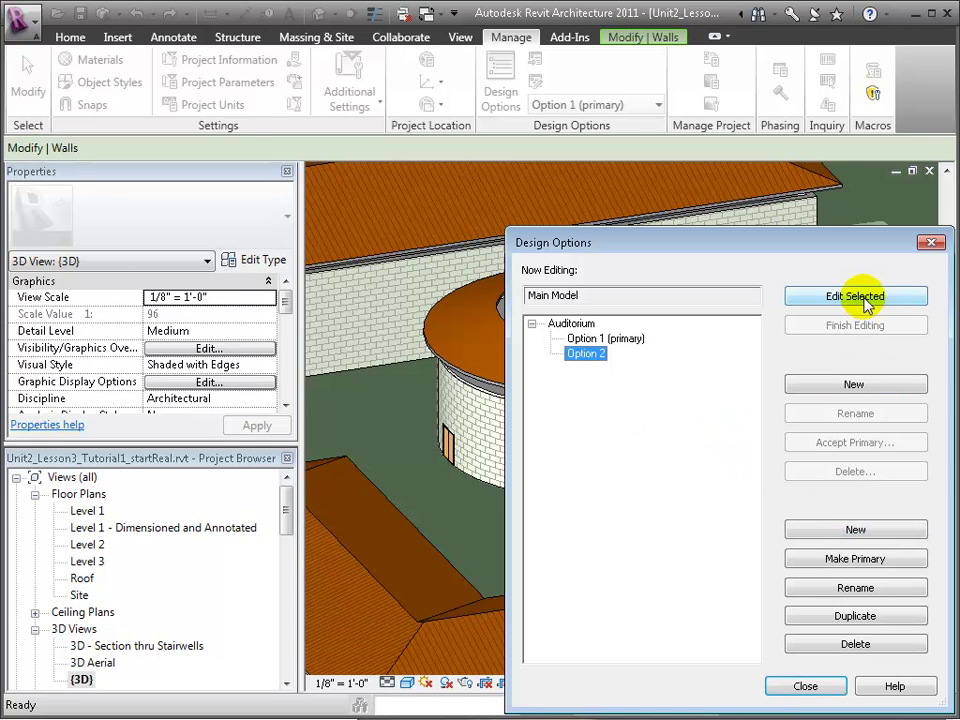
click(812, 688)
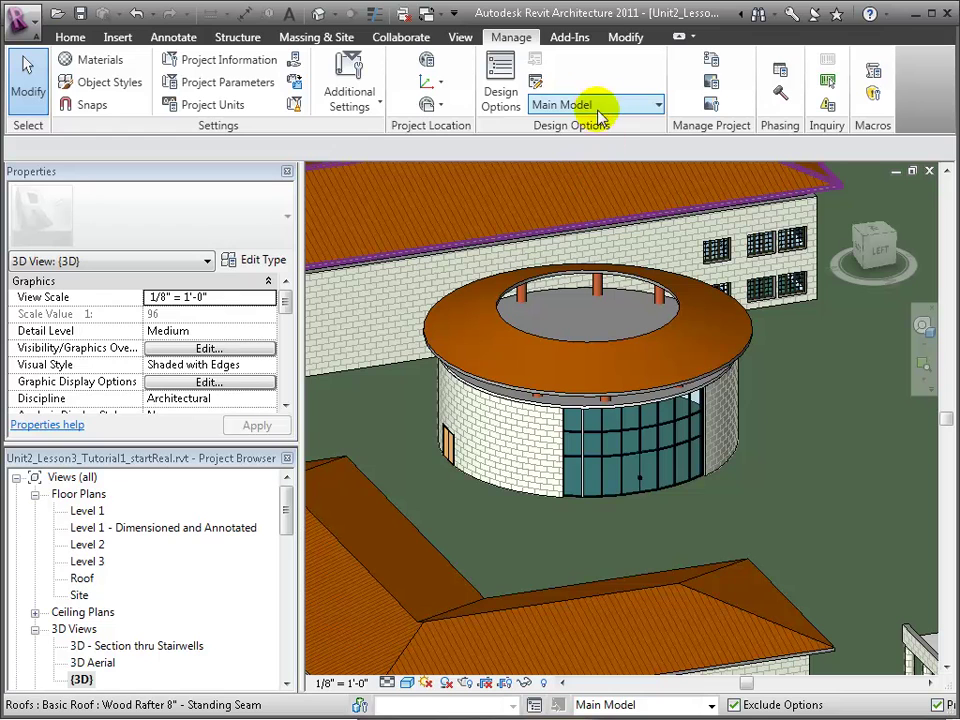
click(606, 105)
click(601, 183)
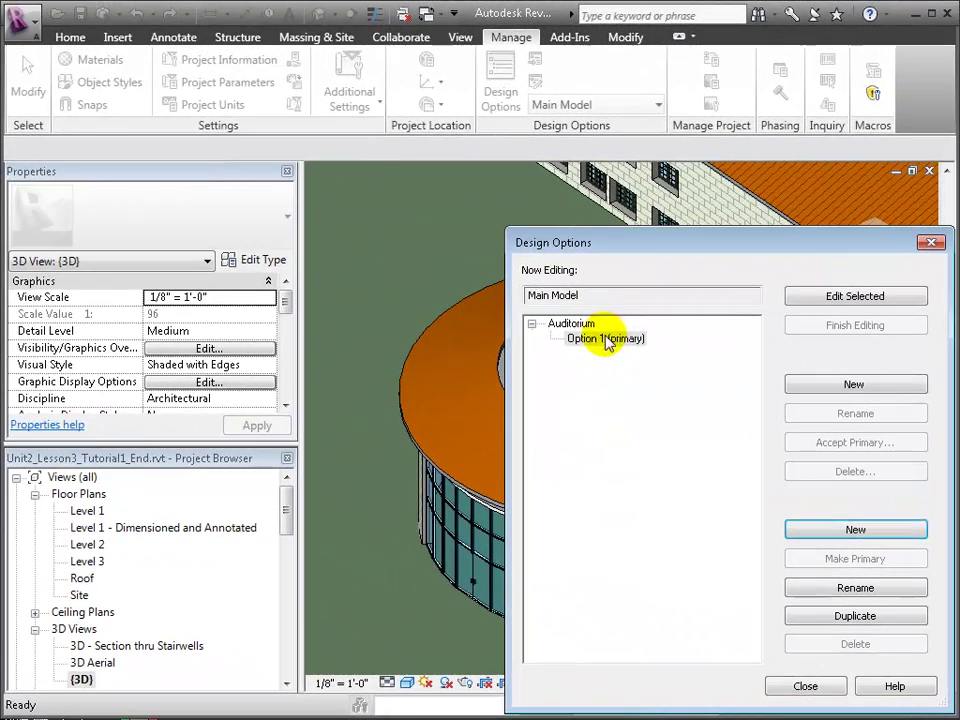
- In the Unit2_Lesson3_Tutorial1_End project, add a second option to the Auditorium set and start editing Option 2
click(857, 532)
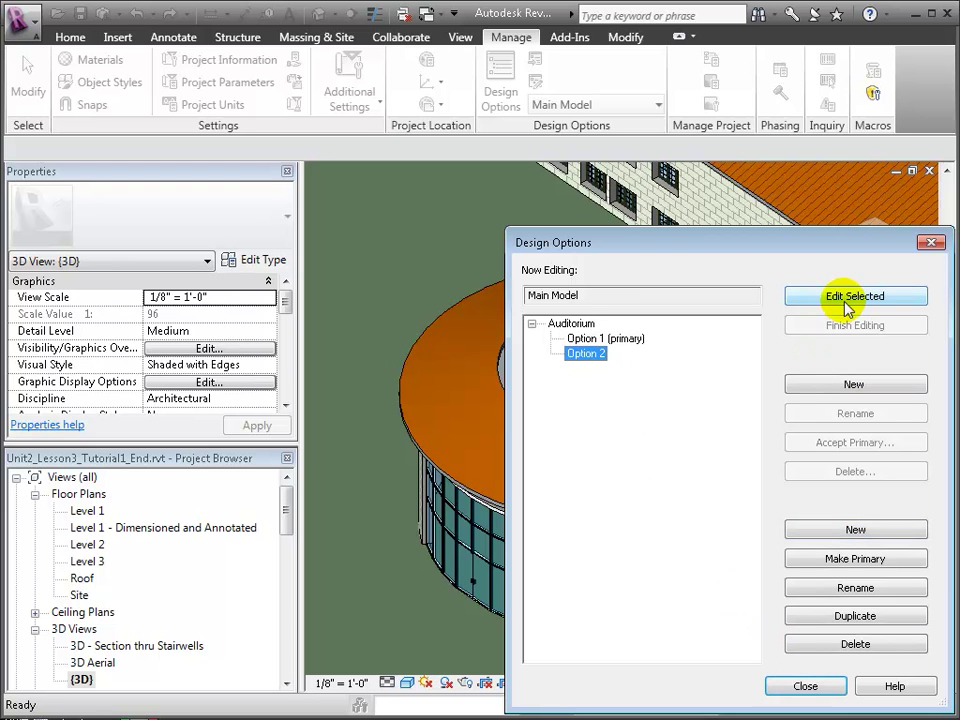
click(795, 297)
click(931, 243)
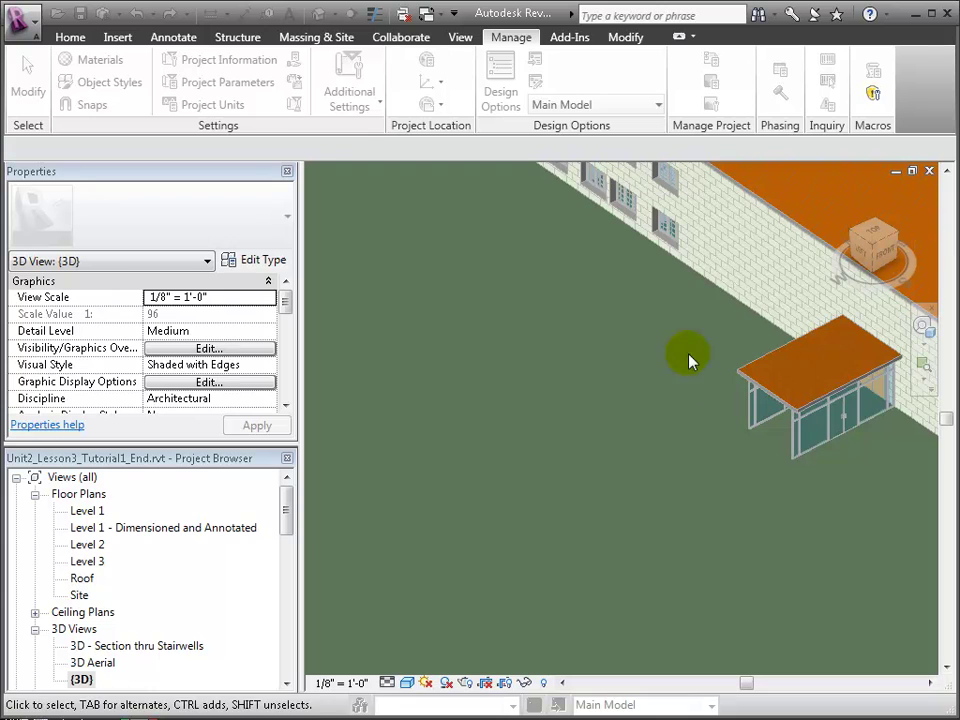
middle_drag(677, 411, 603, 378)
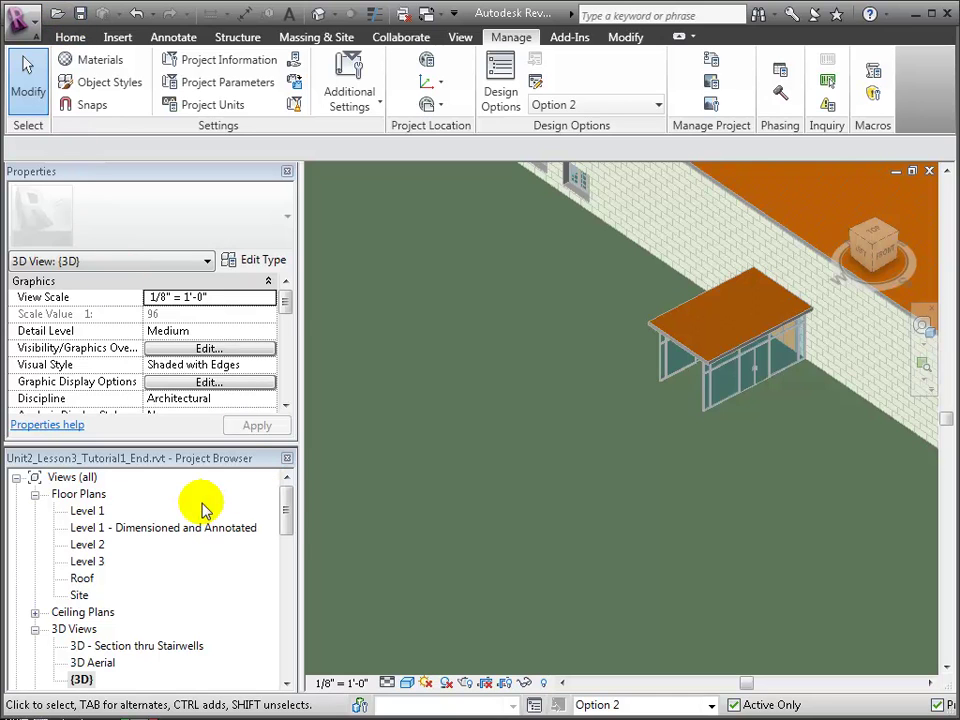
- In the Level 1 floor plan, draw a Stone Veneer Panels on CMU wall about 34' north from the open end of the entrance link's upper curtain wall
double_click(84, 511)
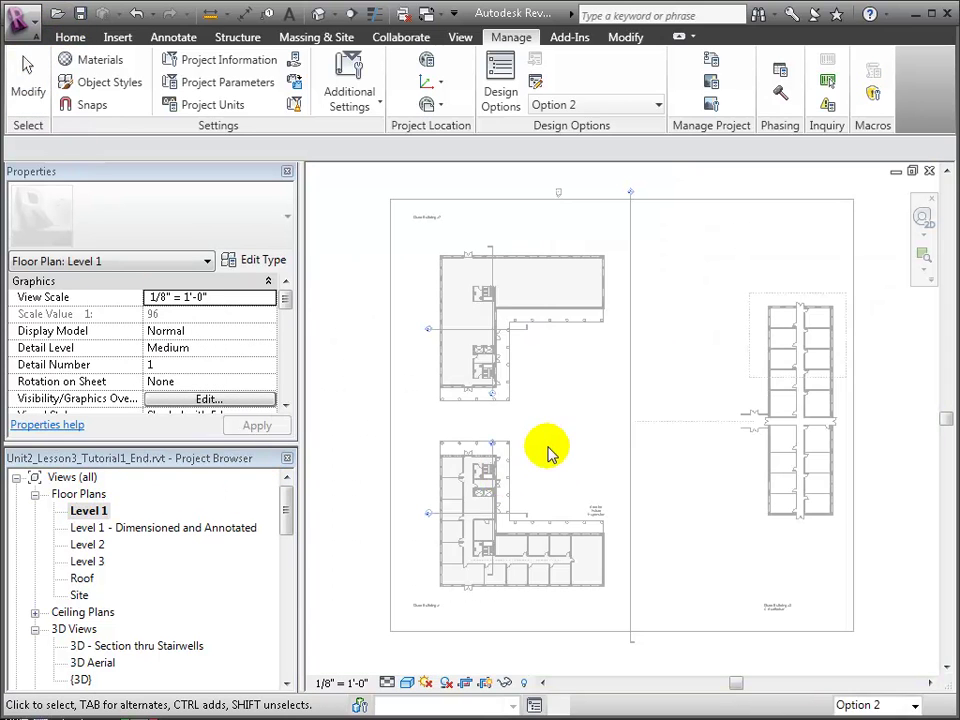
middle_drag(698, 455, 618, 457)
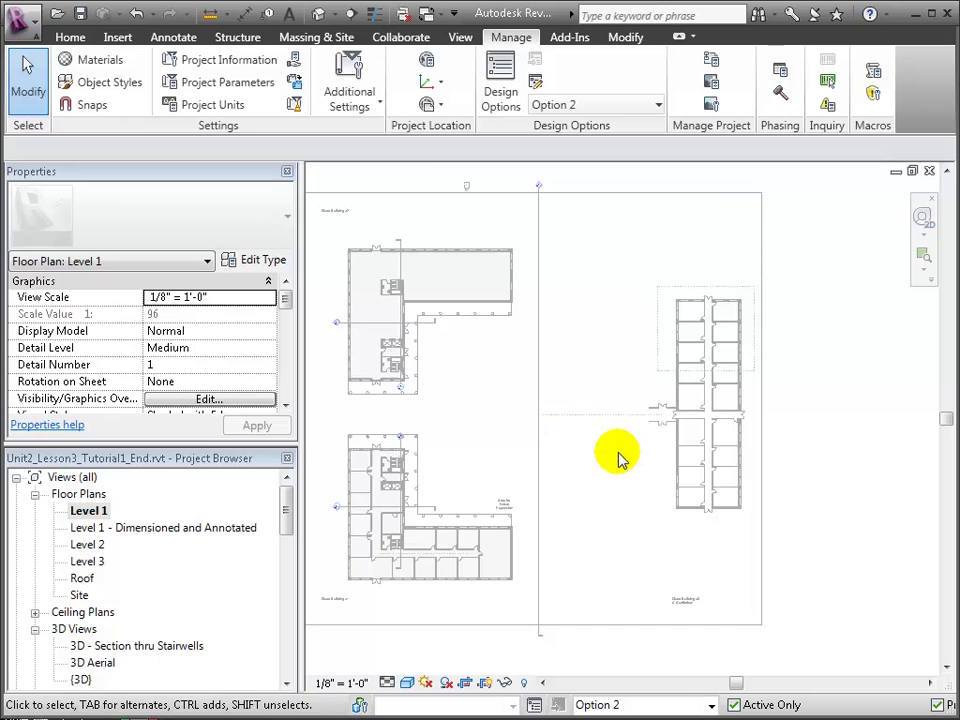
scroll(617, 445, up, 5)
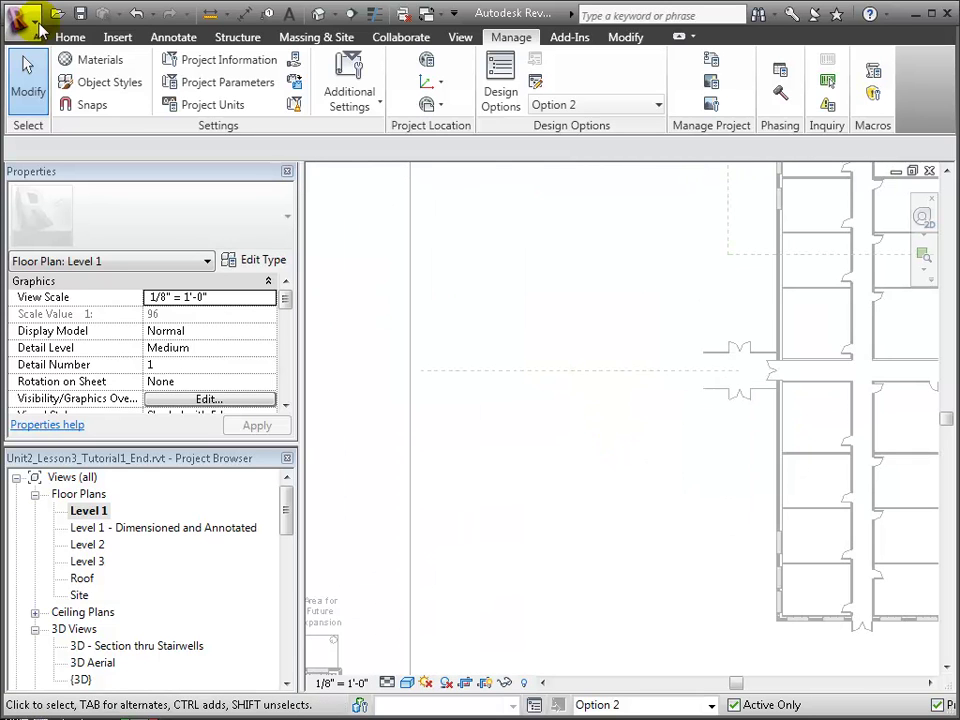
click(70, 37)
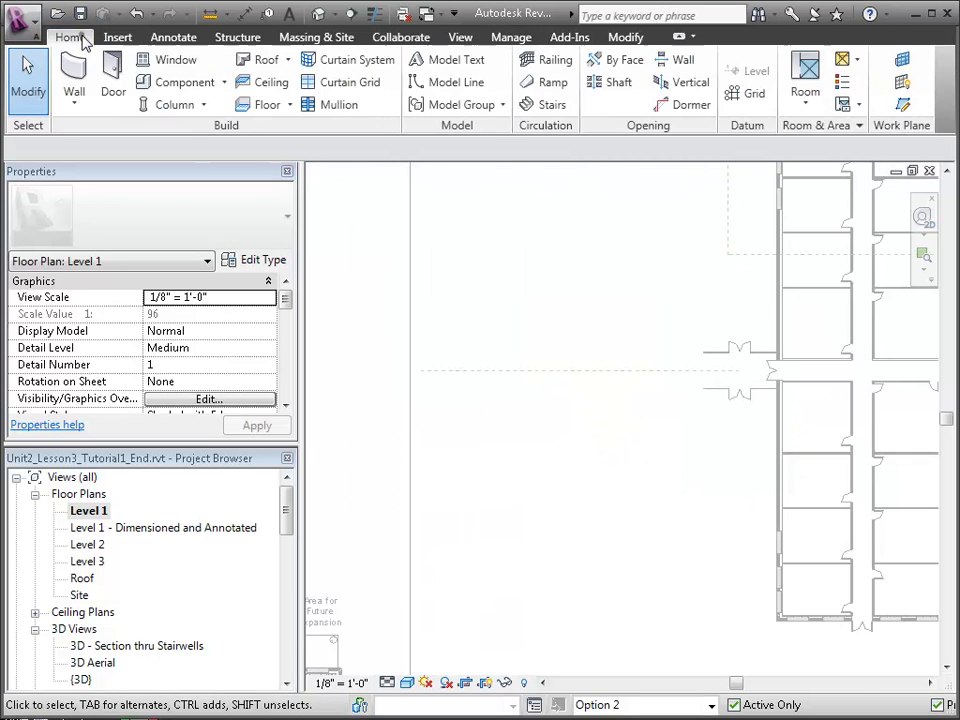
click(75, 96)
click(70, 133)
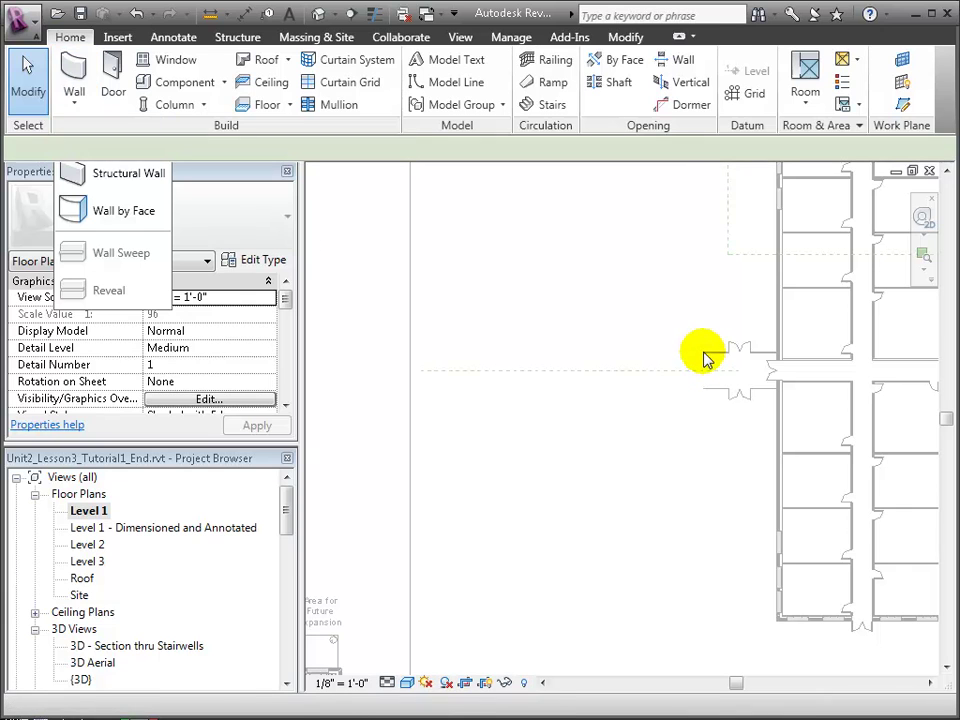
scroll(703, 352, up, 2)
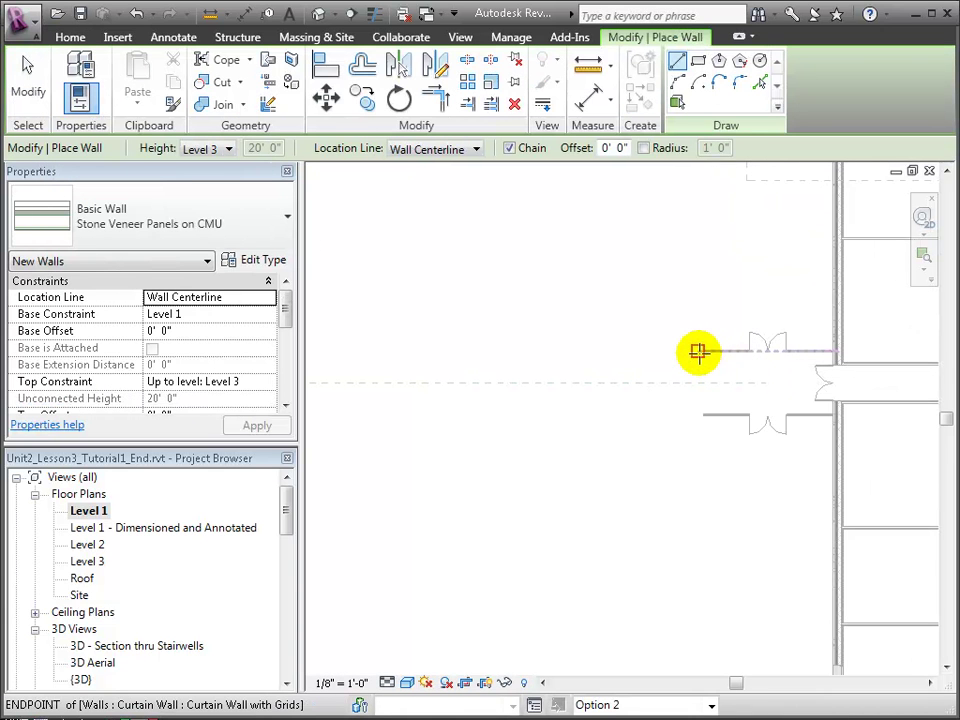
scroll(698, 352, down, 2)
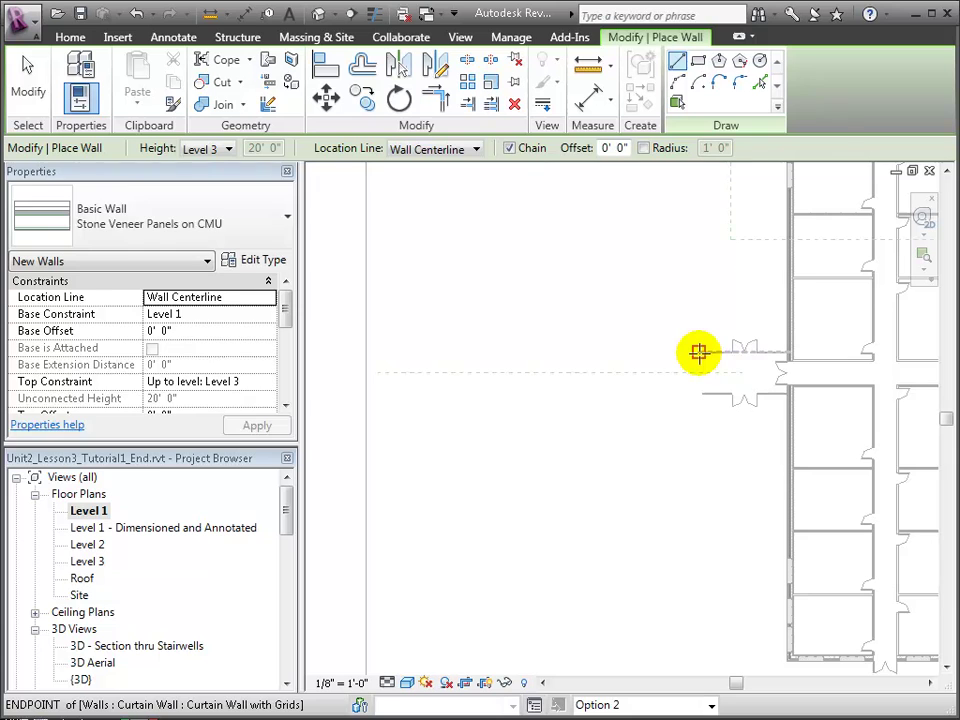
click(698, 352)
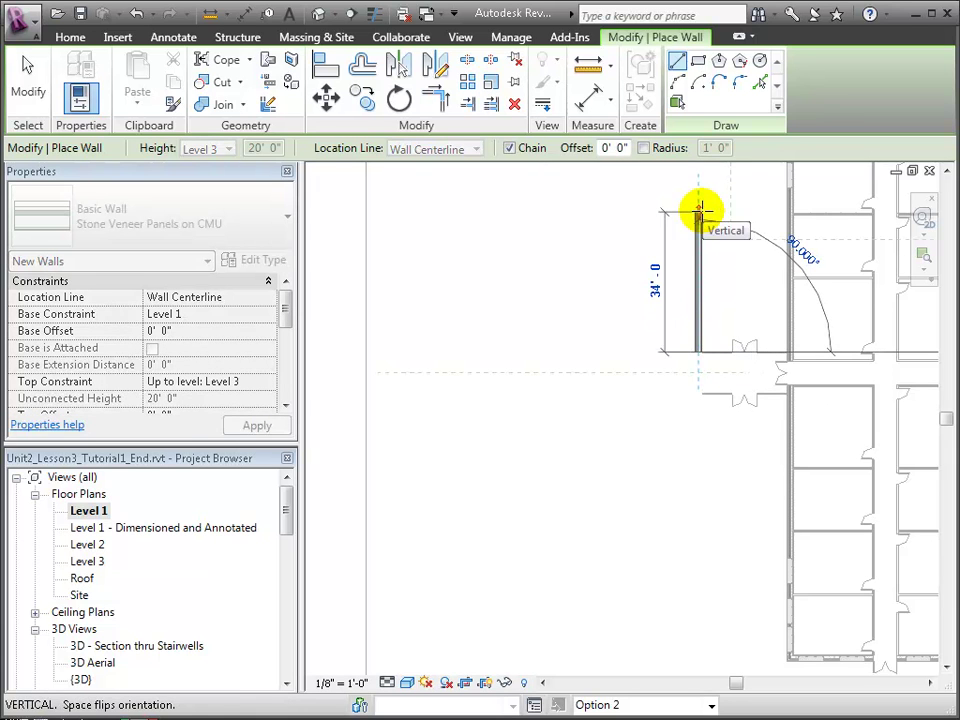
click(699, 211)
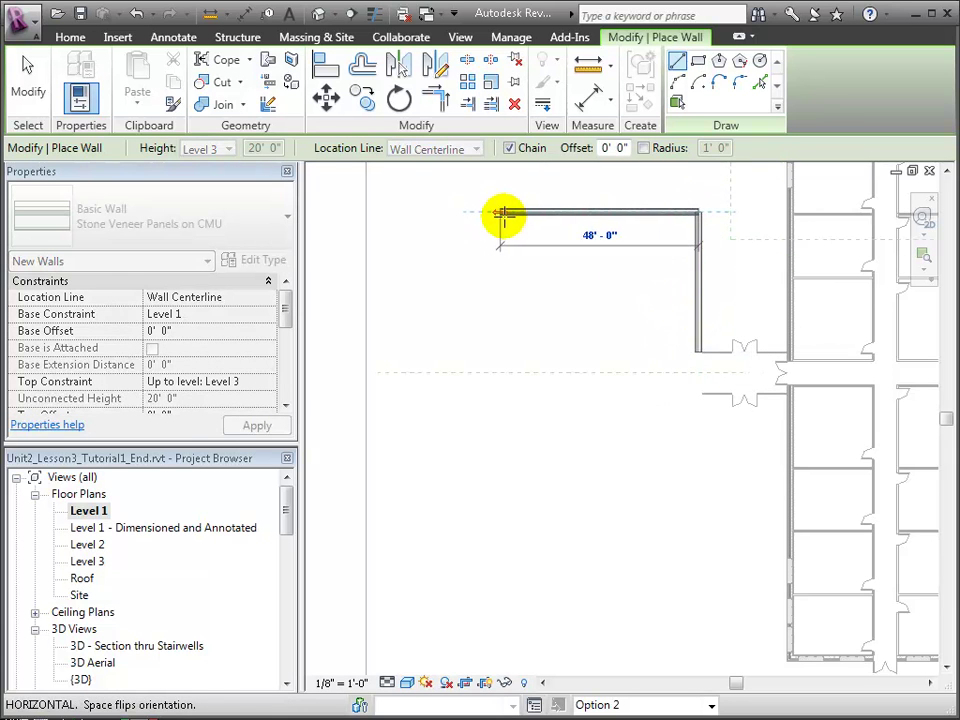
- Continue the wall chain around the rectangular auditorium with a north wall, a west wall about 75' long and a south wall about 45' long
click(515, 214)
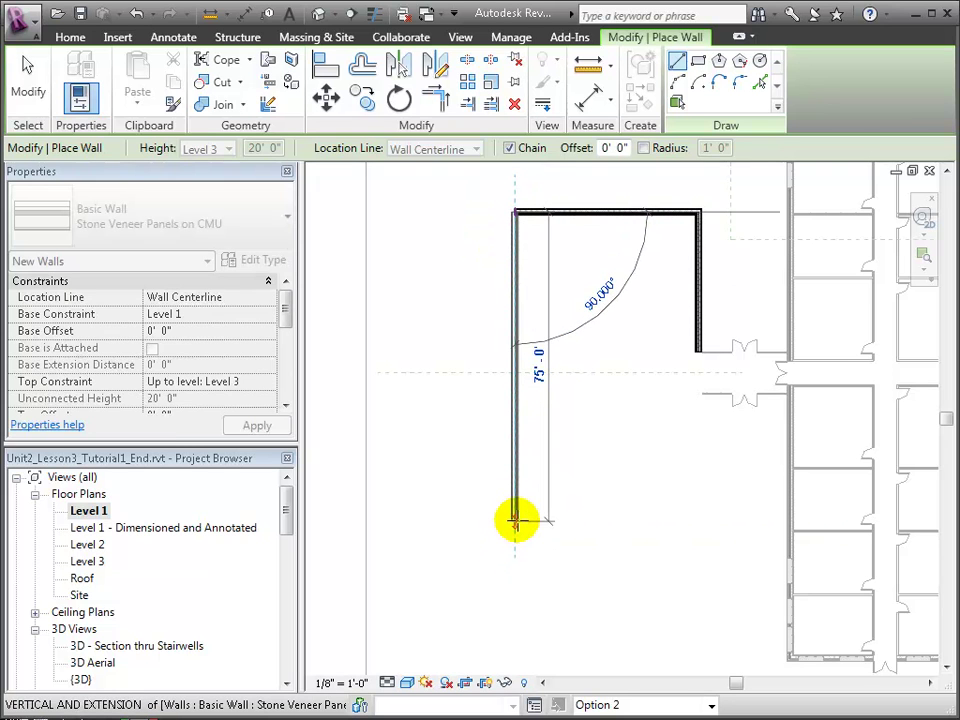
click(515, 520)
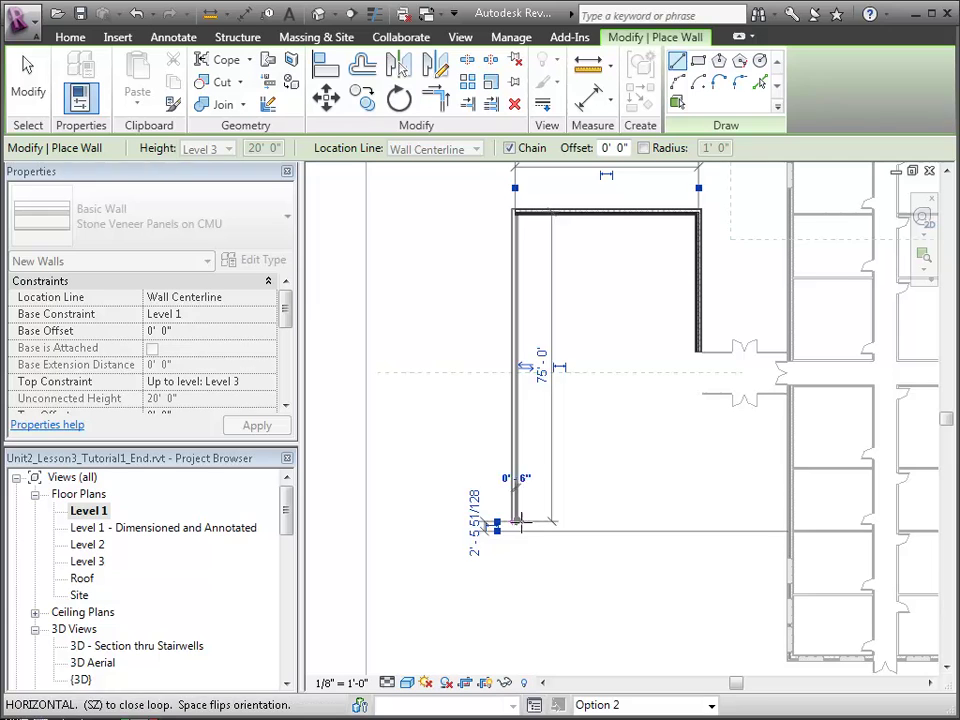
click(700, 521)
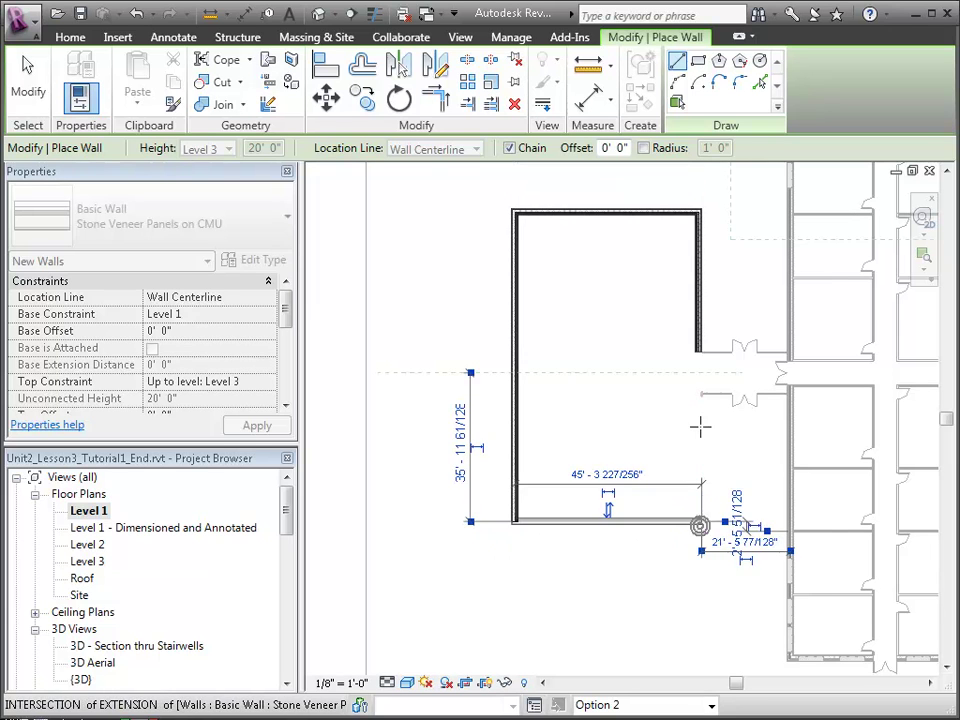
- Draw the last east wall segment from the southeast corner up to the end of the entrance link's lower curtain wall and finish placing walls
scroll(702, 387, up, 5)
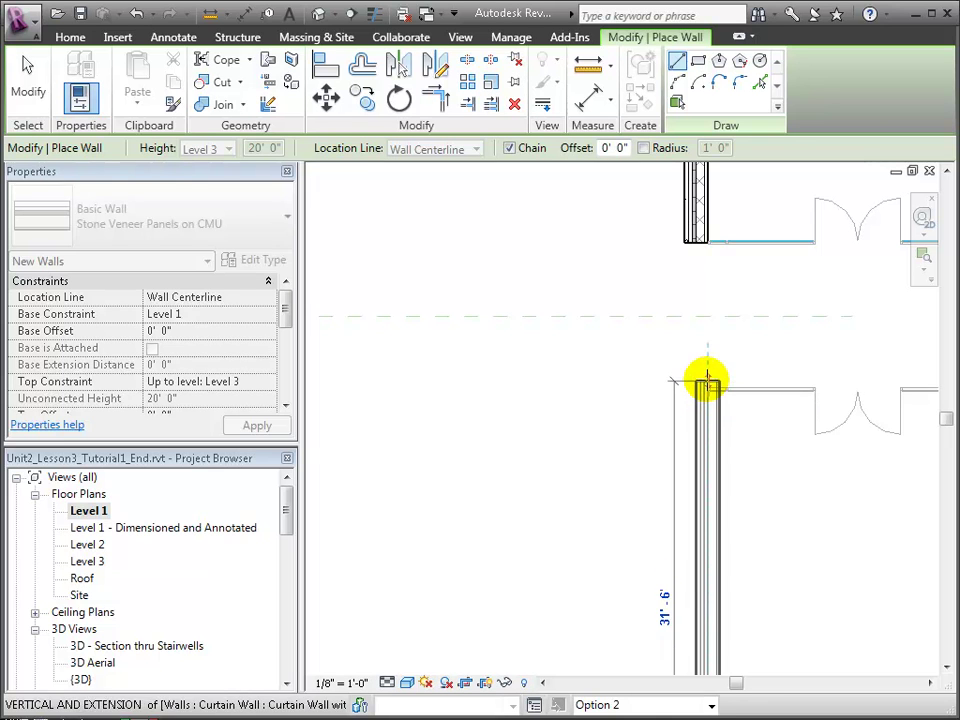
click(710, 442)
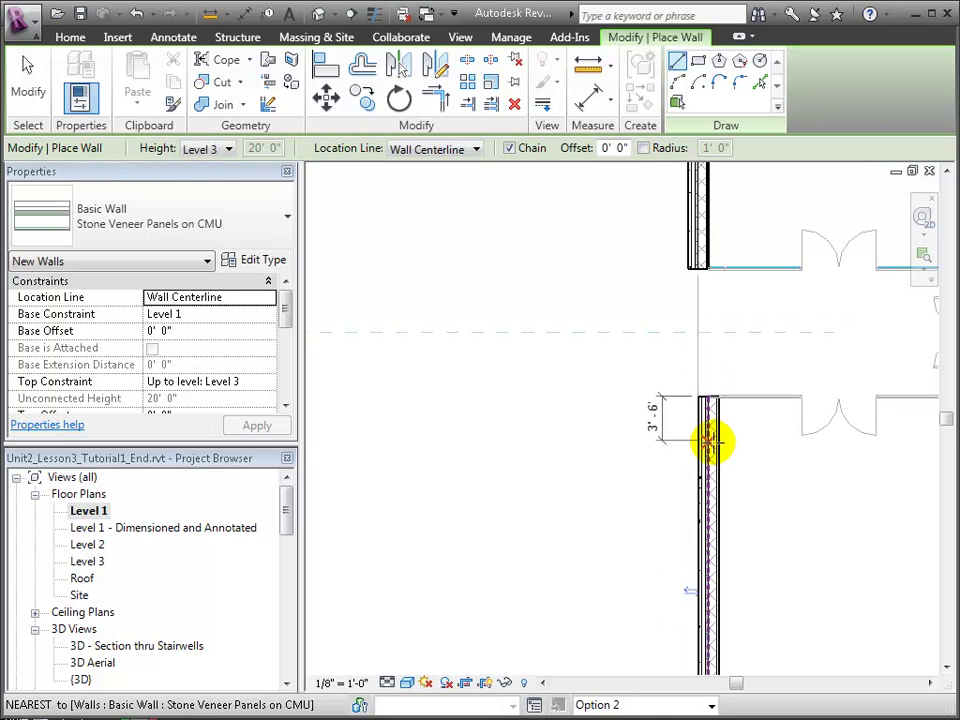
key(Escape)
key(Escape)
scroll(729, 467, down, 3)
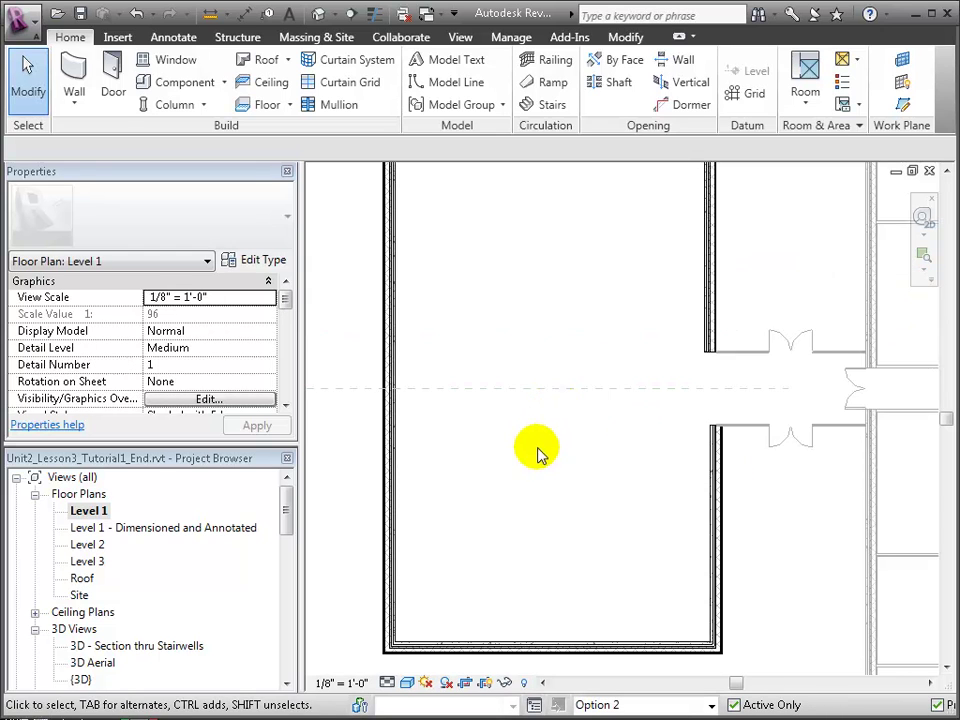
middle_drag(537, 453, 579, 461)
scroll(579, 461, down, 2)
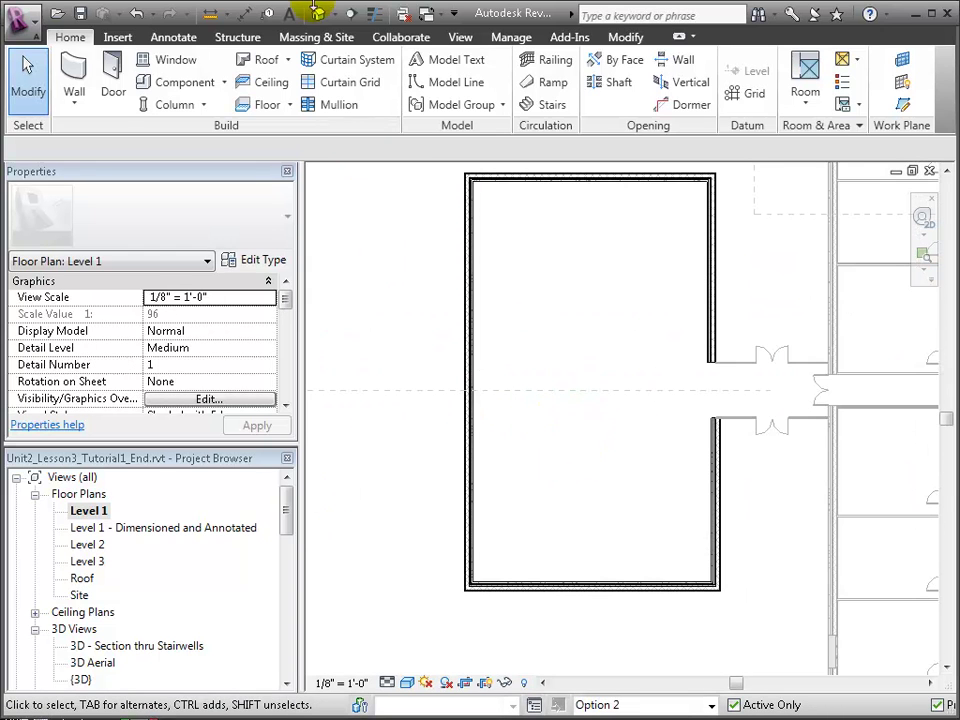
- Bring up the available choices for the active design option
click(508, 37)
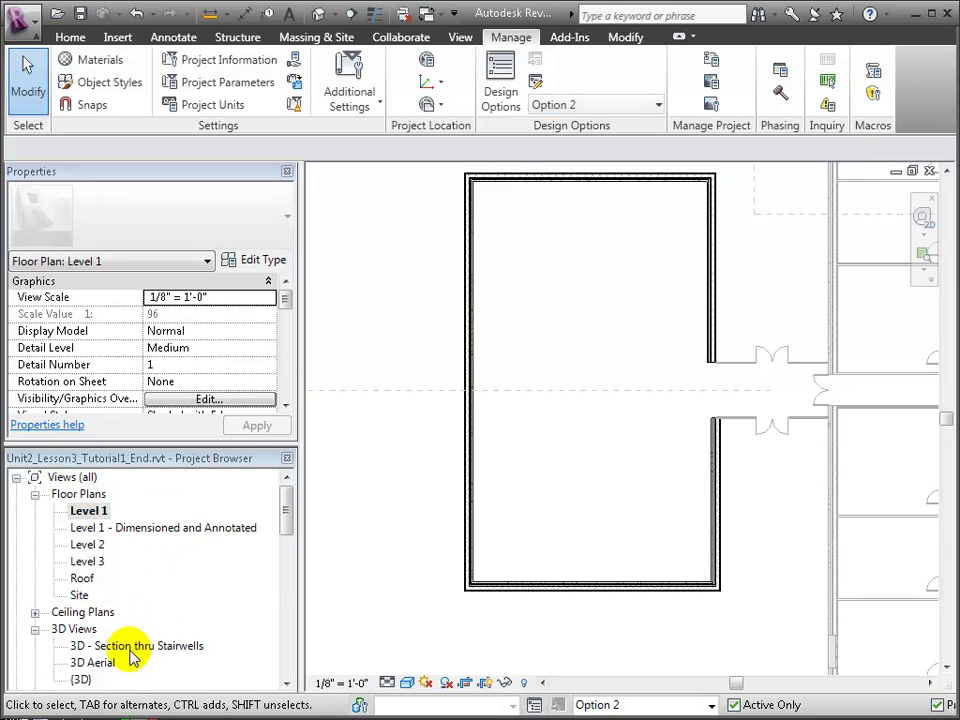
click(600, 104)
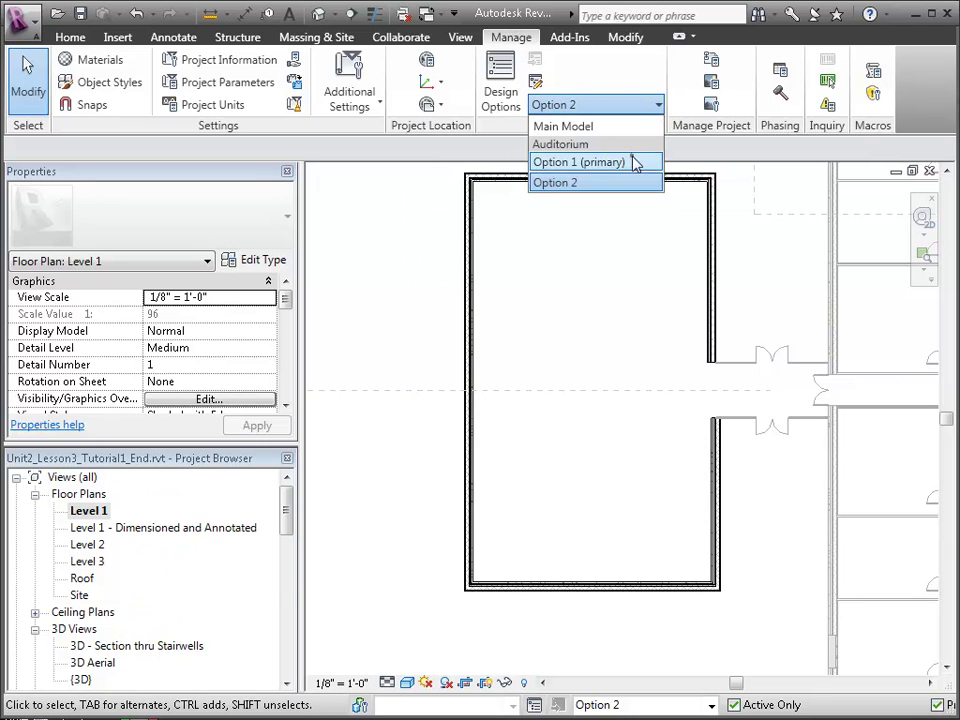